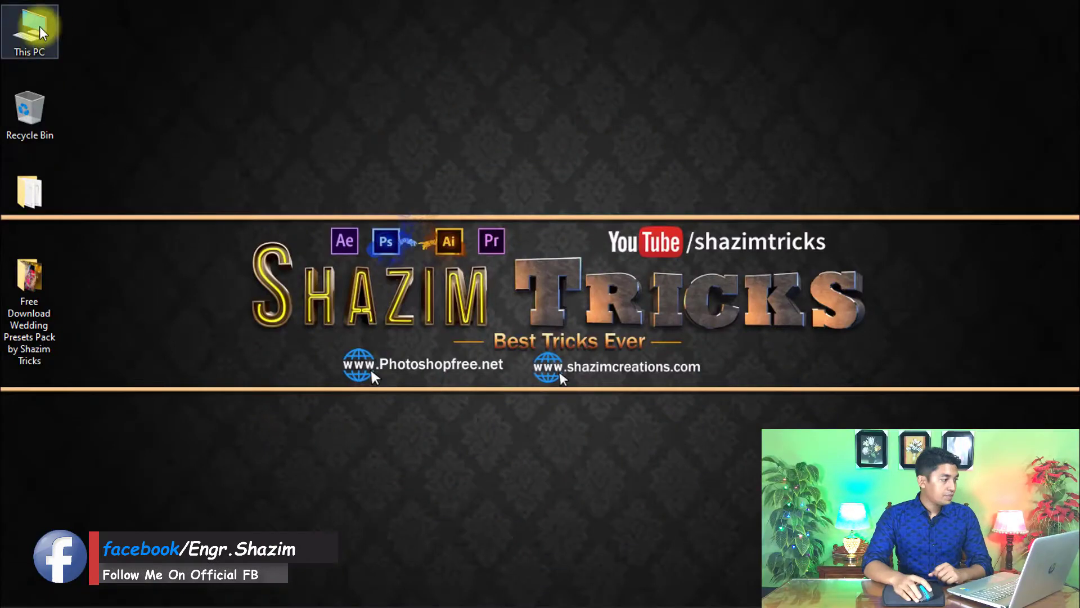
Step: Open This PC and turn on 'Show hidden files, folders, and drives' in Folder Options
{"action": "double_click", "coordinate": [33, 30]}
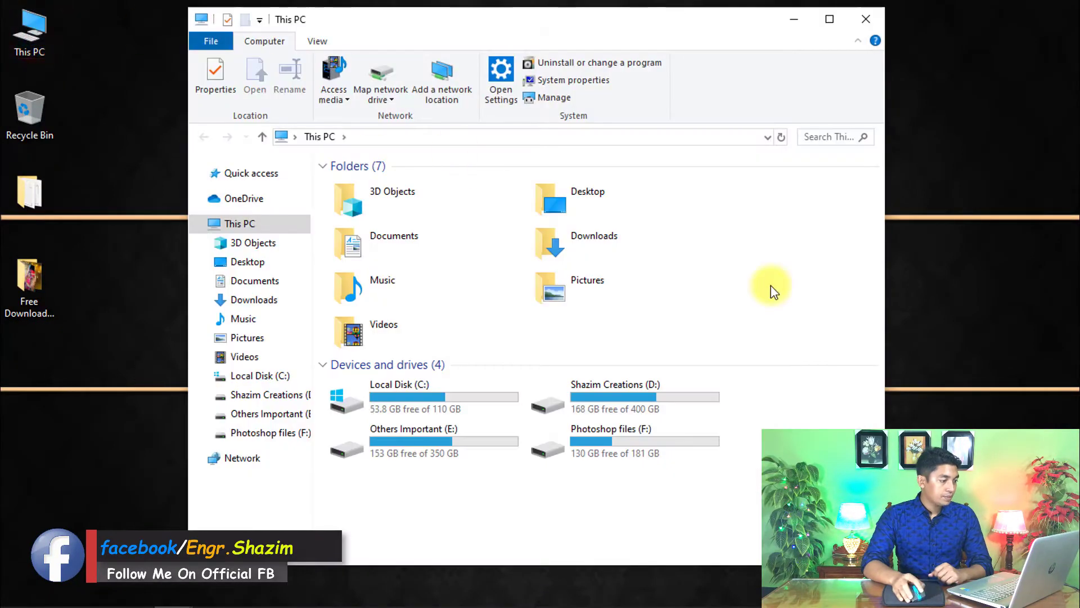
{"action": "left_click", "coordinate": [318, 40]}
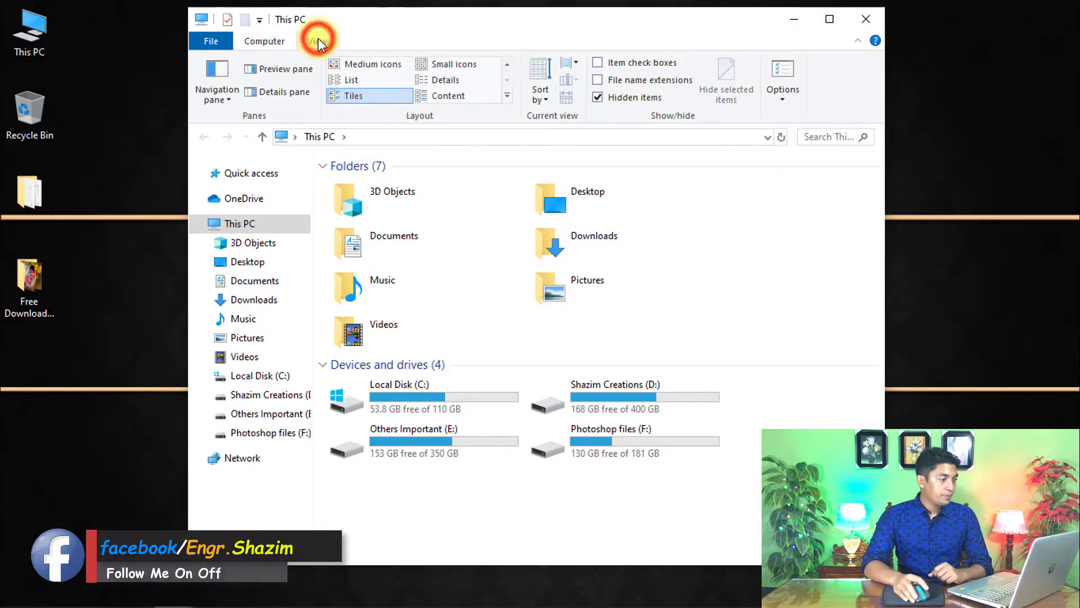
{"action": "left_click", "coordinate": [782, 74]}
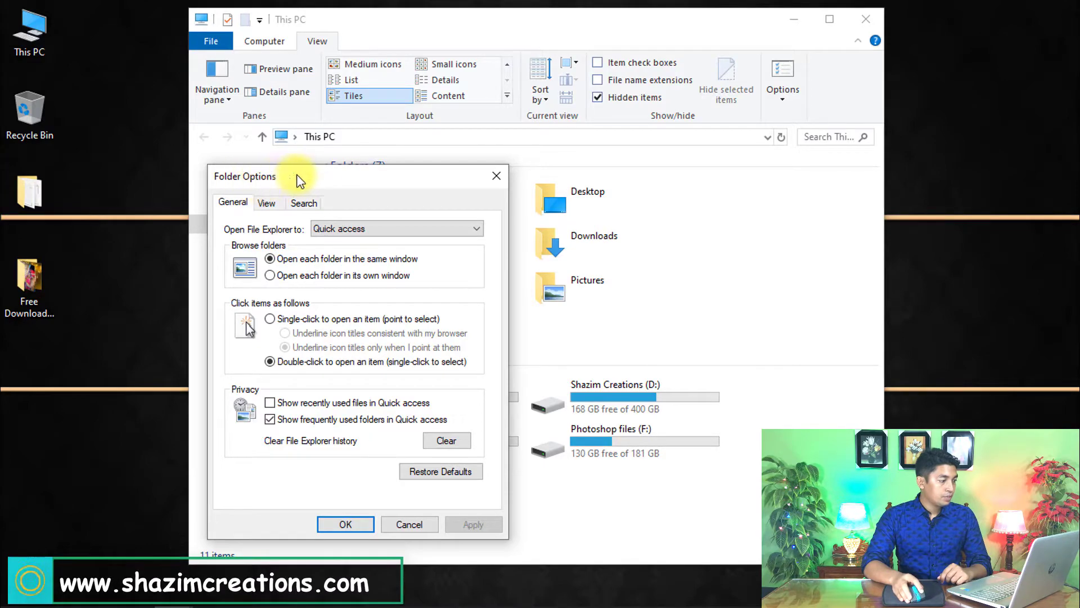
{"action": "left_click", "coordinate": [266, 203]}
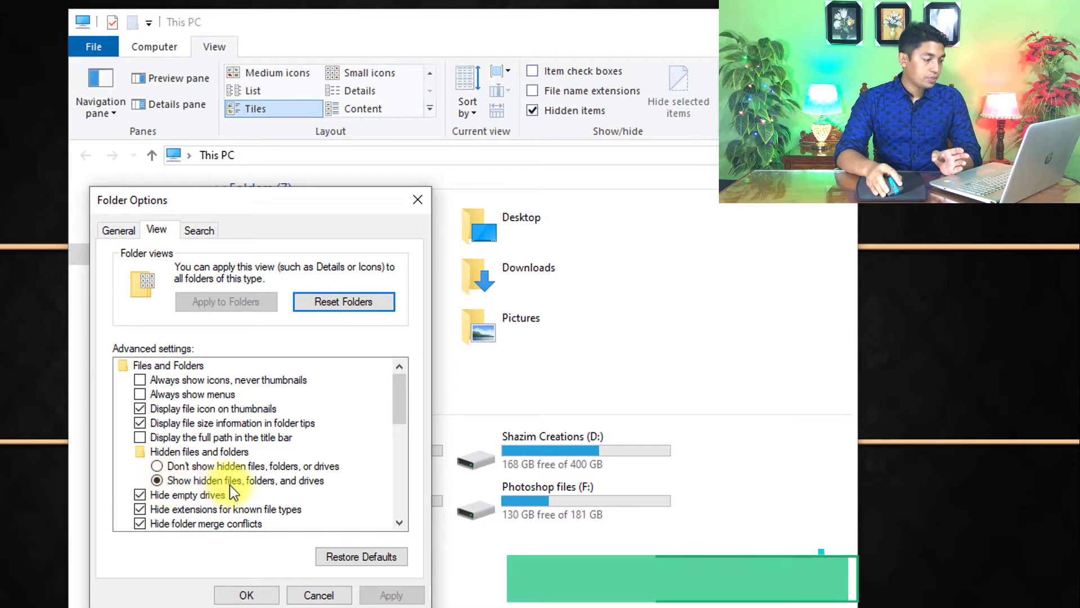
{"action": "left_click", "coordinate": [163, 480]}
{"action": "left_click", "coordinate": [391, 597]}
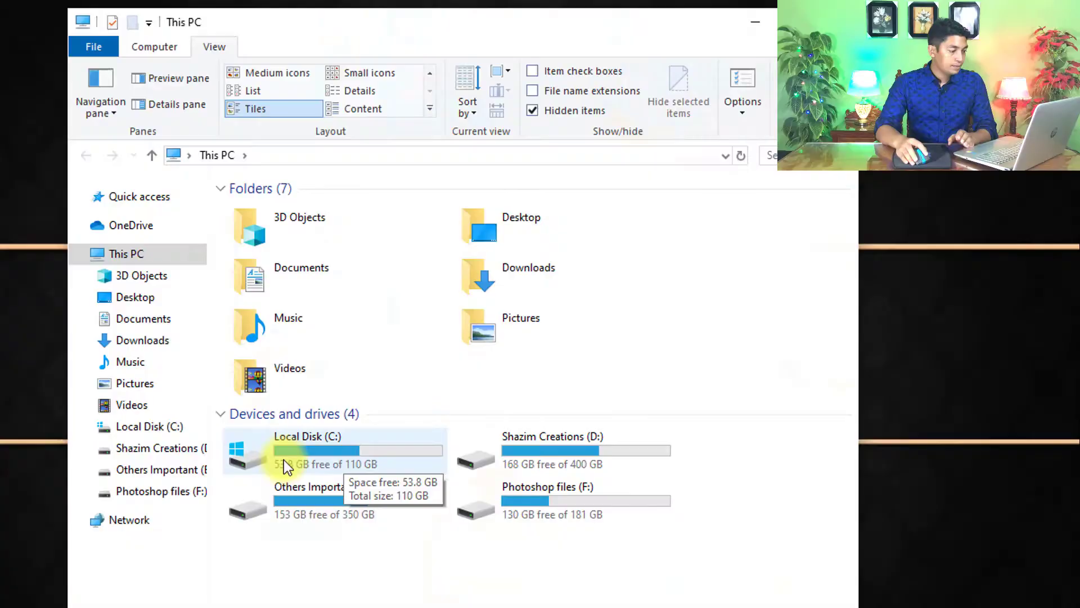
Step: Browse from Local Disk (C:) through Users into the user's personal folder
{"action": "left_click", "coordinate": [332, 451]}
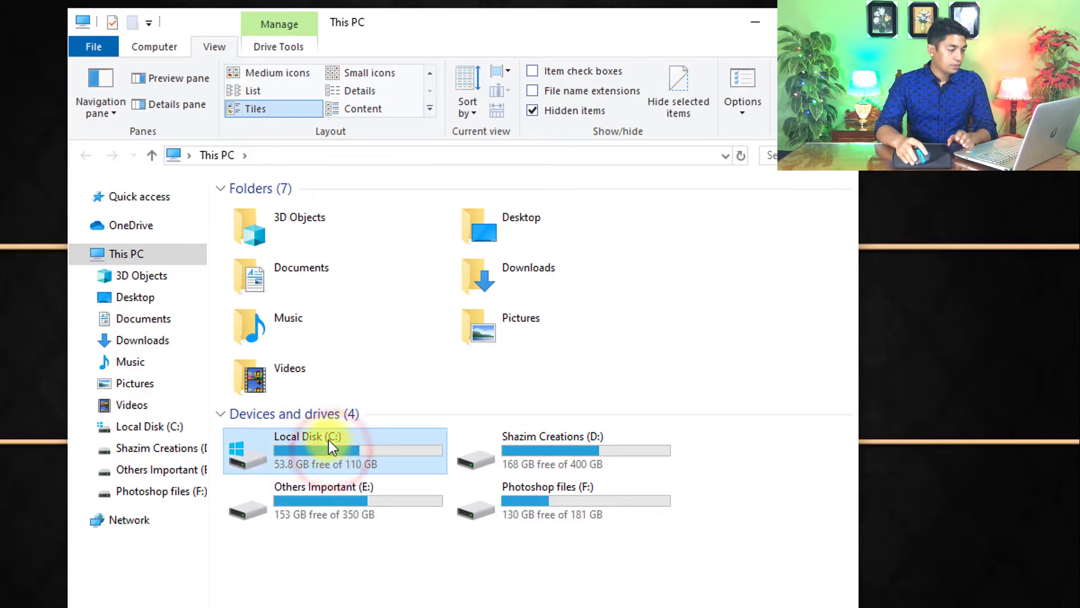
{"action": "double_click", "coordinate": [320, 443]}
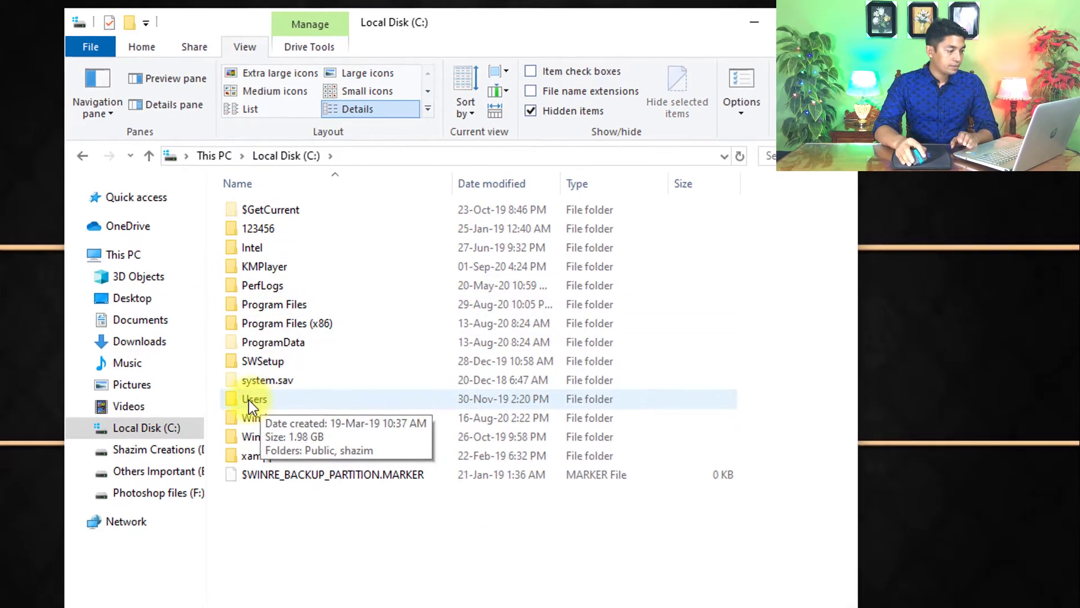
{"action": "left_click", "coordinate": [217, 422]}
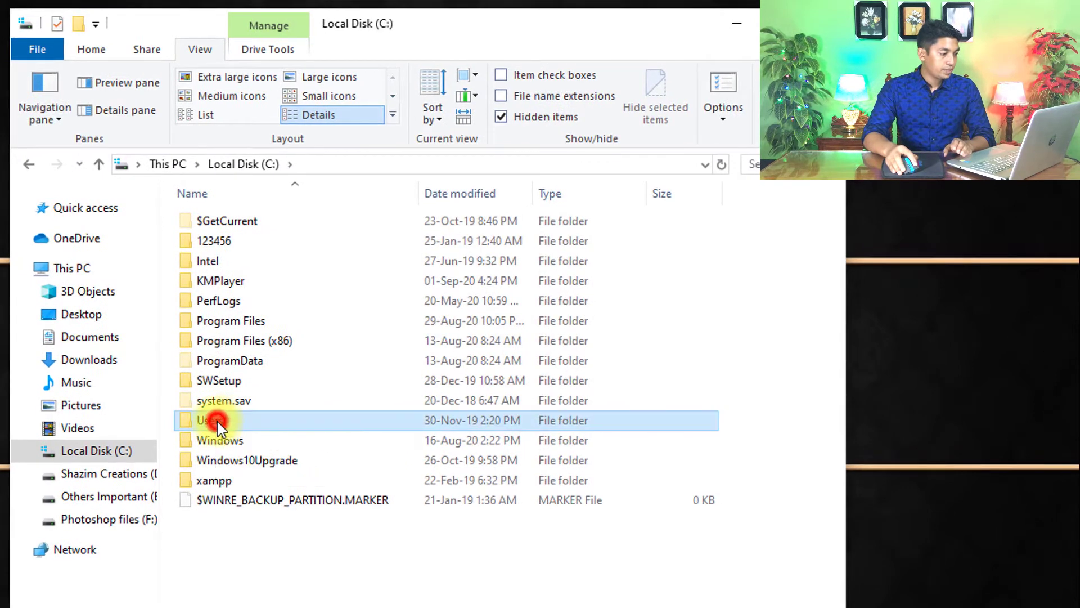
{"action": "double_click", "coordinate": [217, 423]}
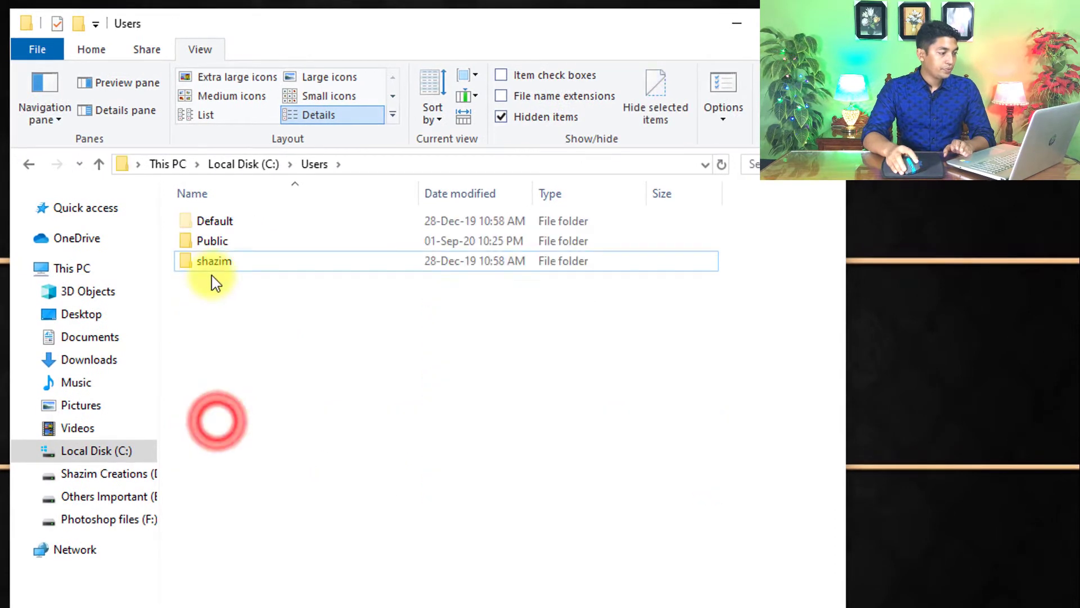
{"action": "left_click", "coordinate": [196, 264]}
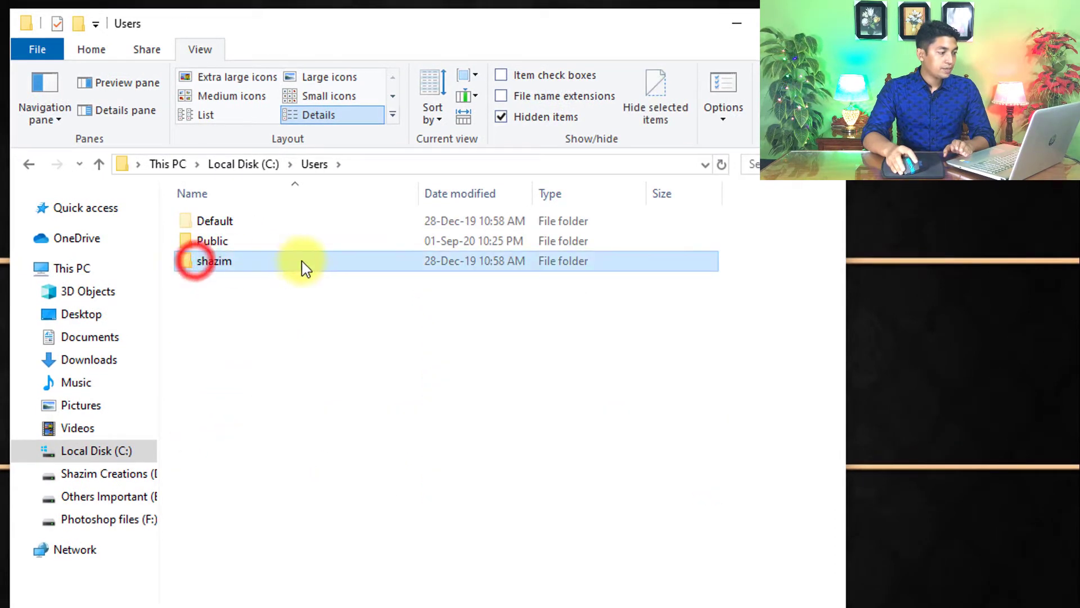
{"action": "double_click", "coordinate": [216, 264]}
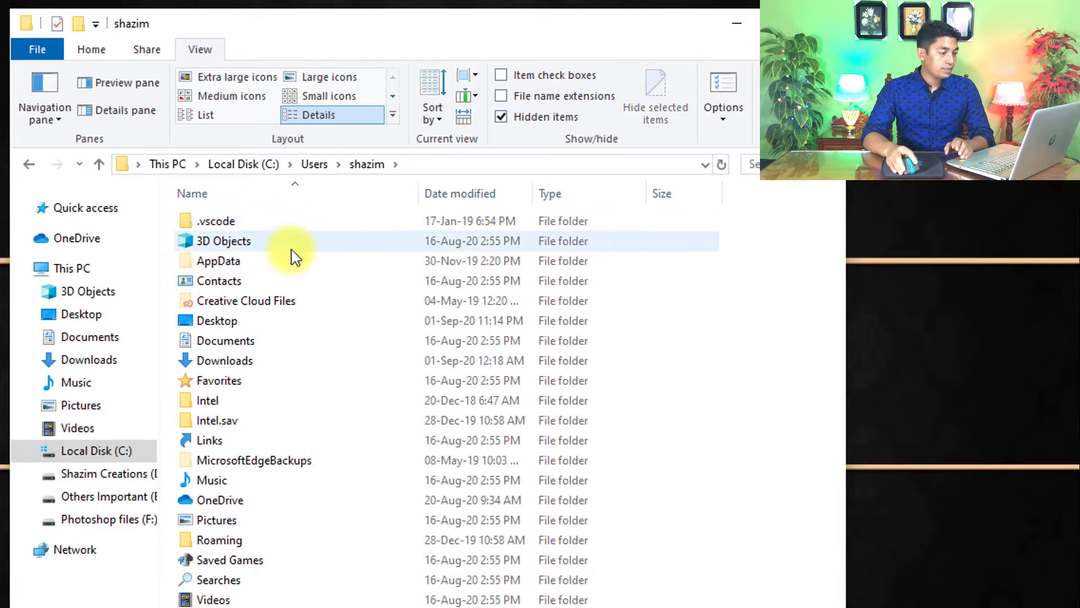
{"action": "mouse_move", "coordinate": [218, 261]}
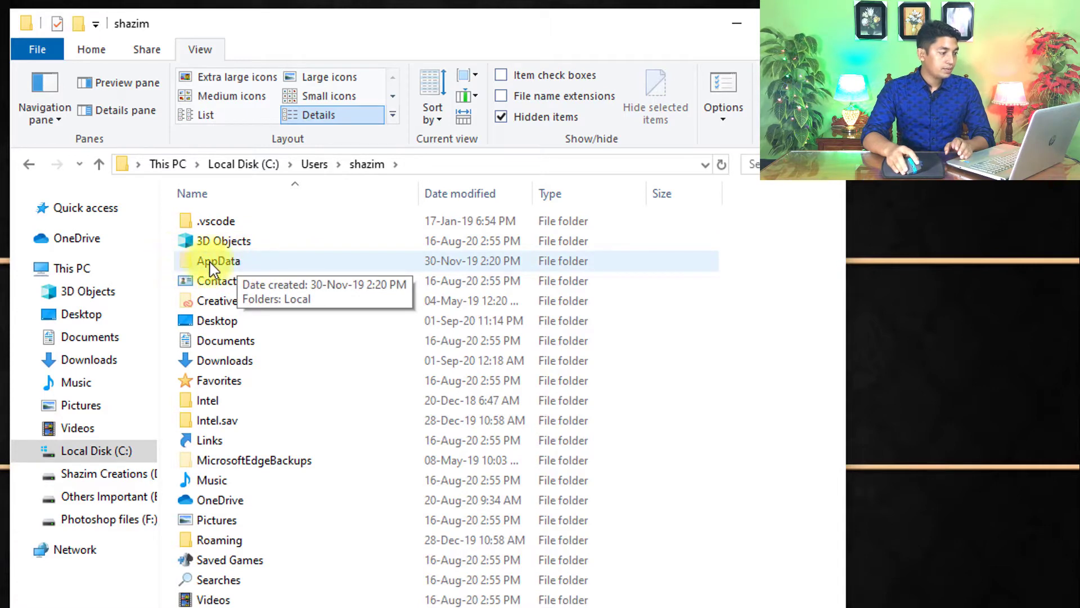
Step: Go through hidden AppData, Roaming, Adobe and CameraRaw into the Settings folder
{"action": "left_click", "coordinate": [243, 267]}
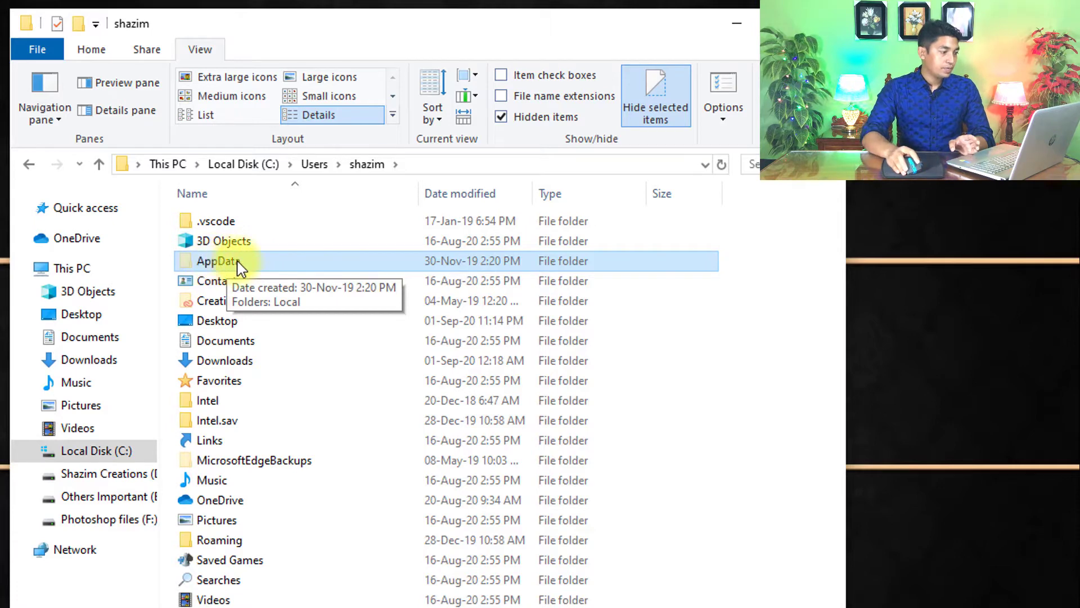
{"action": "left_click", "coordinate": [224, 265]}
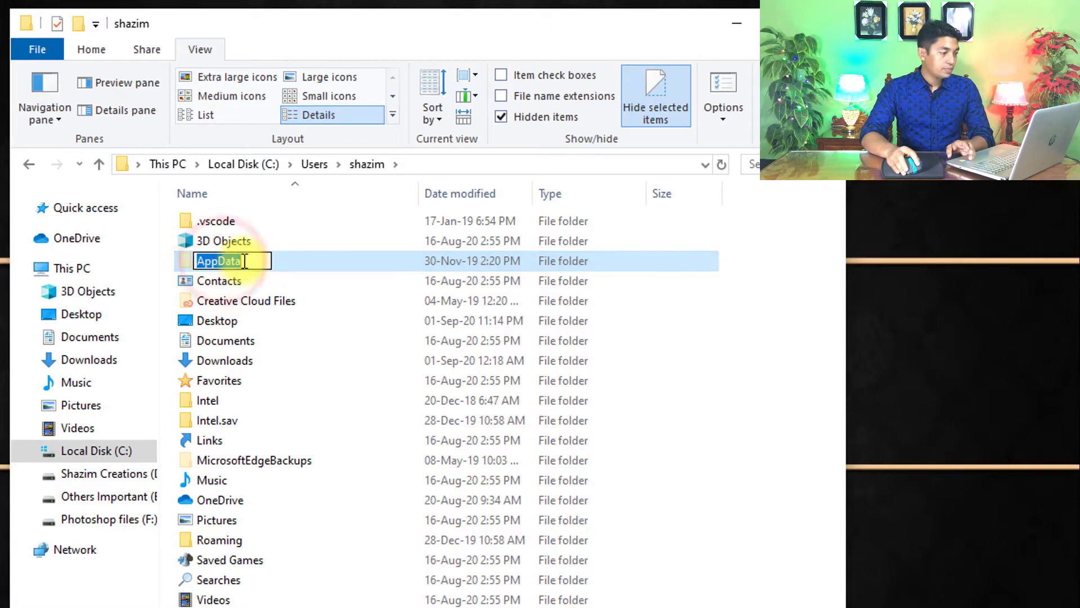
{"action": "double_click", "coordinate": [217, 265]}
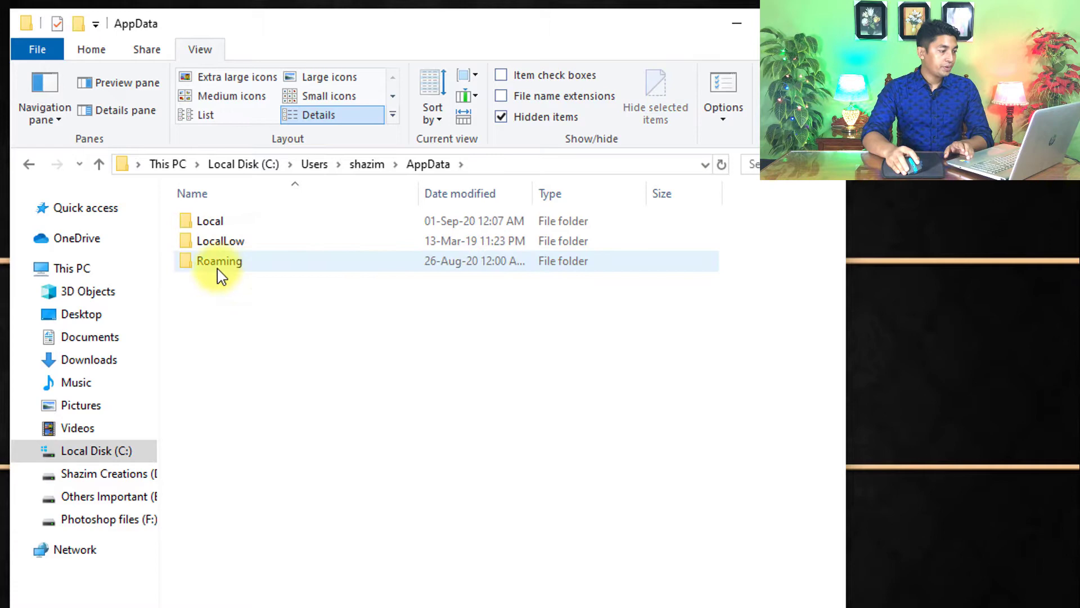
{"action": "double_click", "coordinate": [228, 267]}
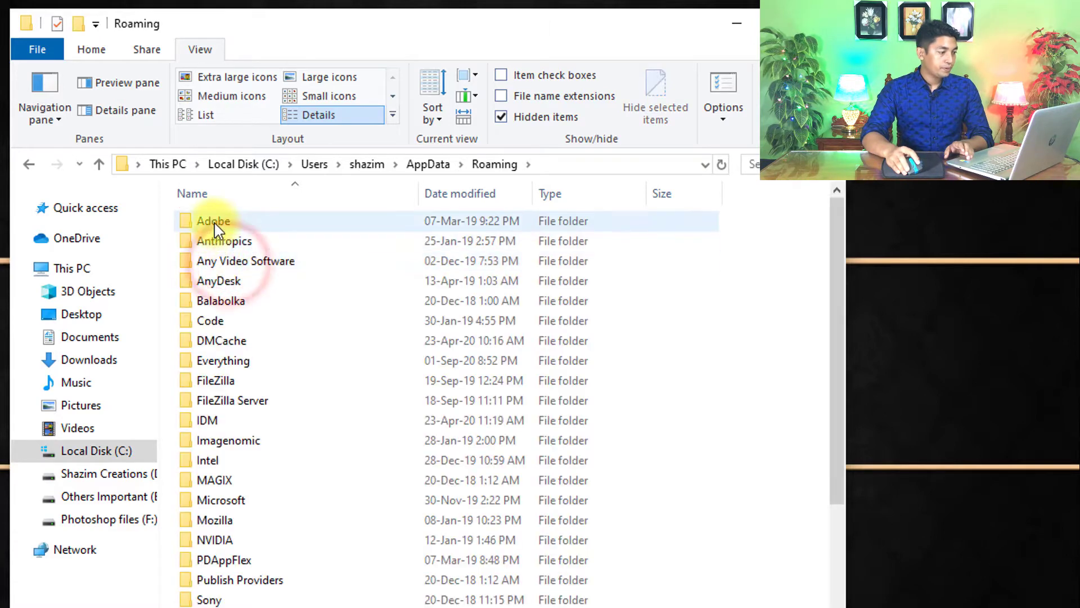
{"action": "double_click", "coordinate": [214, 220]}
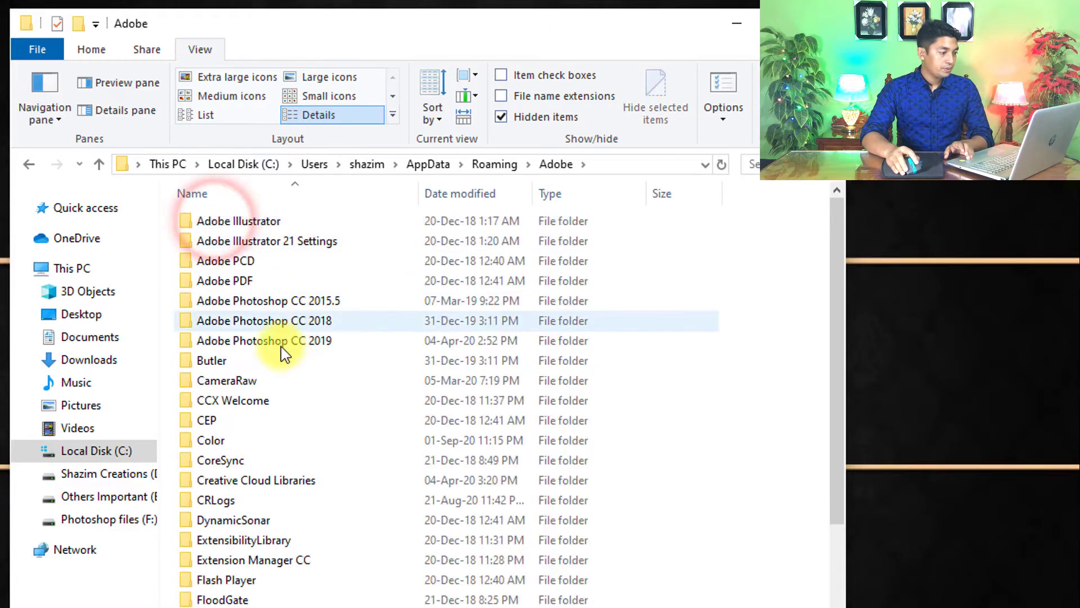
{"action": "double_click", "coordinate": [227, 384]}
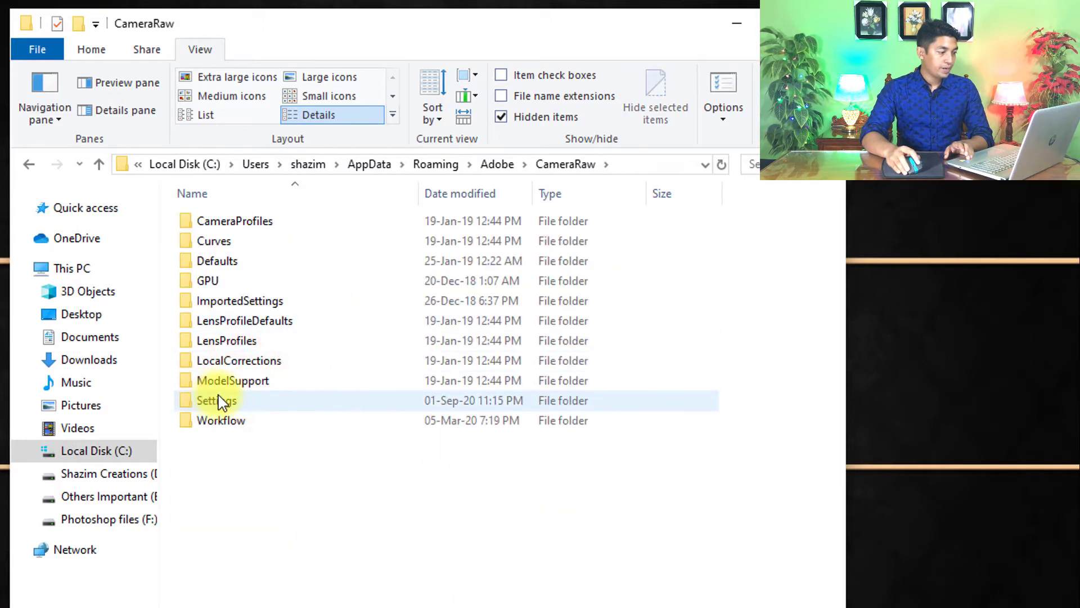
{"action": "double_click", "coordinate": [228, 406]}
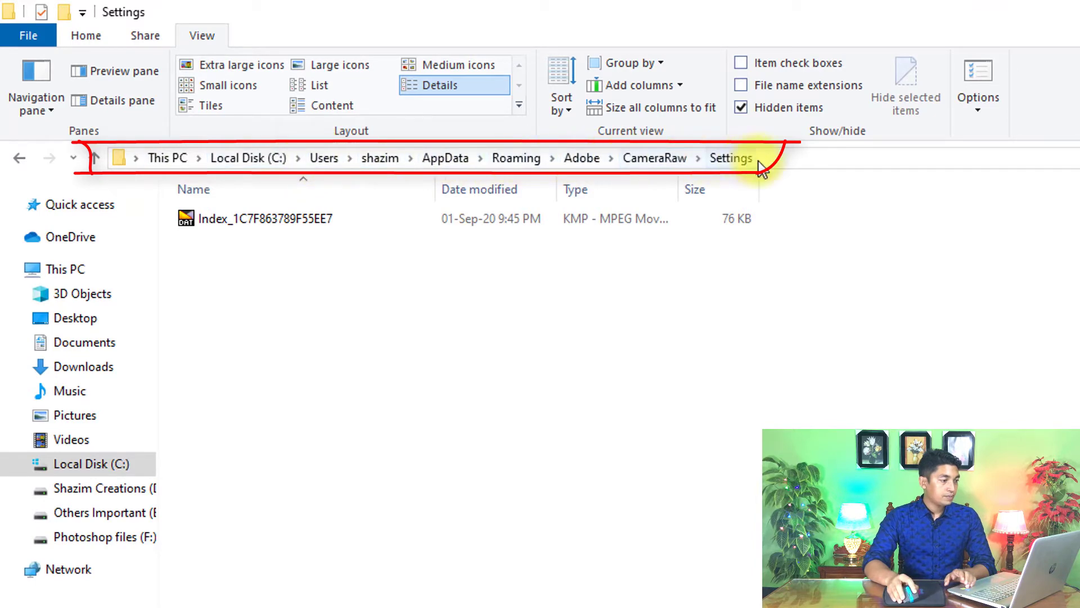
Step: Copy the presets subfolder from the downloaded wedding pack and paste it into CameraRaw\Settings
{"action": "double_click", "coordinate": [39, 359]}
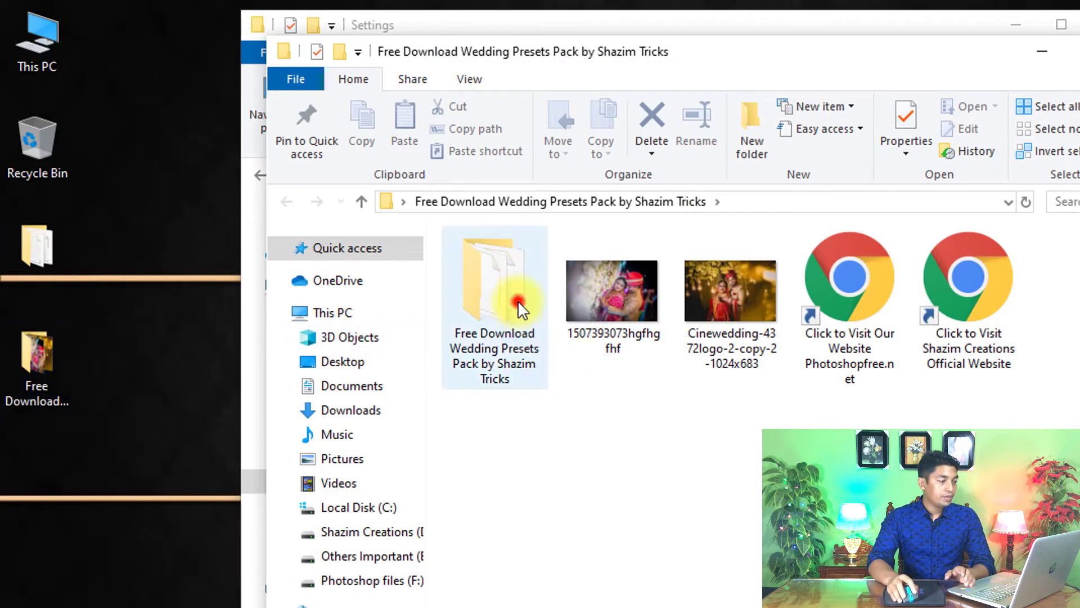
{"action": "double_click", "coordinate": [518, 301]}
{"action": "scroll", "coordinate": [580, 278], "scroll_direction": "down", "scroll_amount": 2}
{"action": "scroll", "coordinate": [642, 439], "scroll_direction": "down", "scroll_amount": 10}
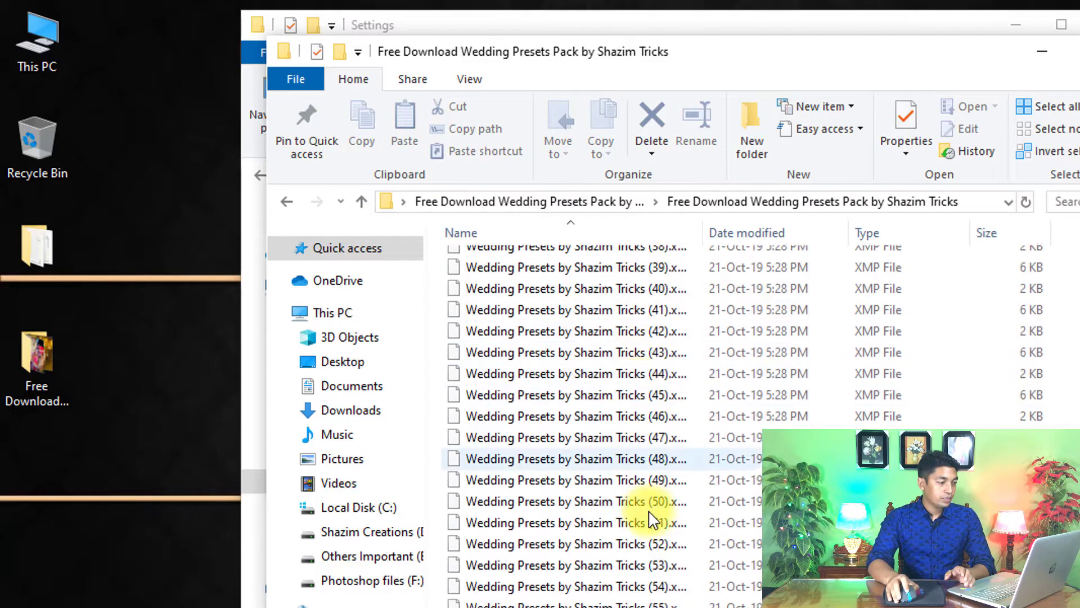
{"action": "scroll", "coordinate": [651, 527], "scroll_direction": "up", "scroll_amount": 1}
{"action": "scroll", "coordinate": [651, 528], "scroll_direction": "up", "scroll_amount": 12}
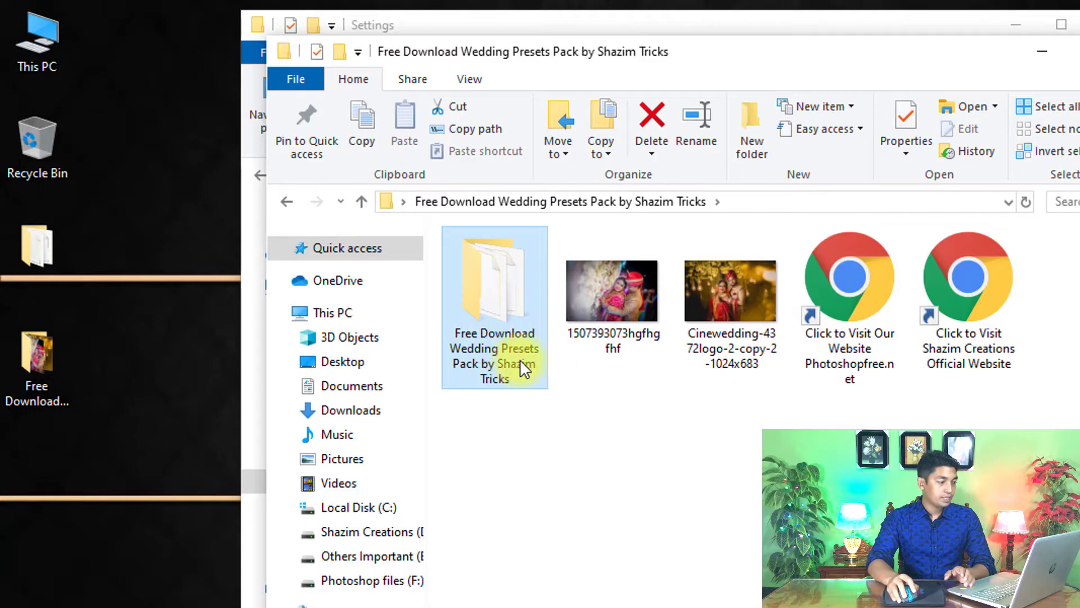
{"action": "mouse_move", "coordinate": [495, 308]}
{"action": "right_click", "coordinate": [487, 263]}
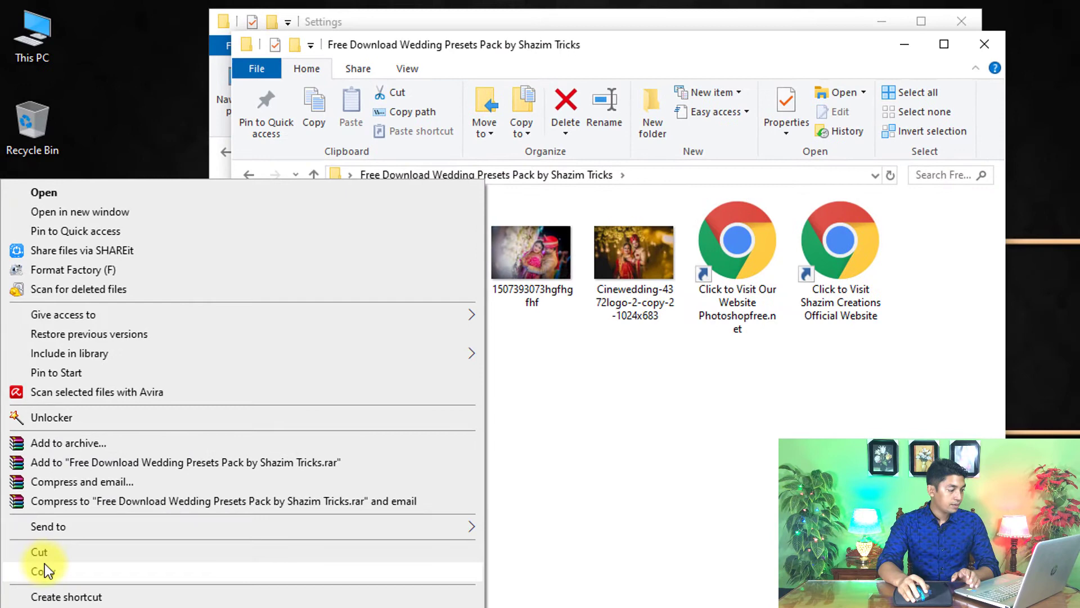
{"action": "left_click", "coordinate": [42, 574]}
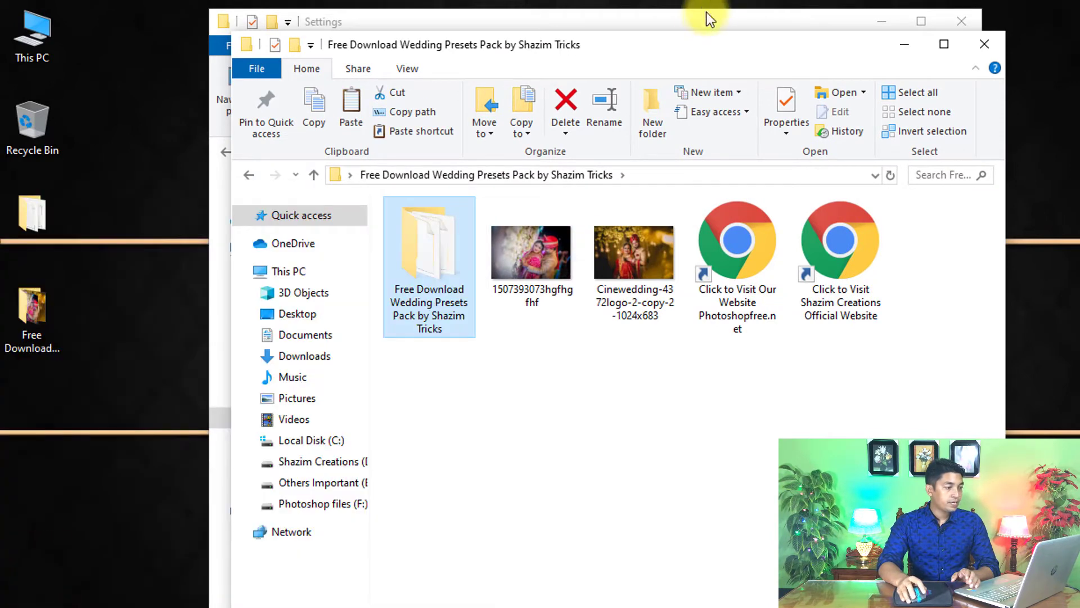
{"action": "left_click", "coordinate": [917, 42]}
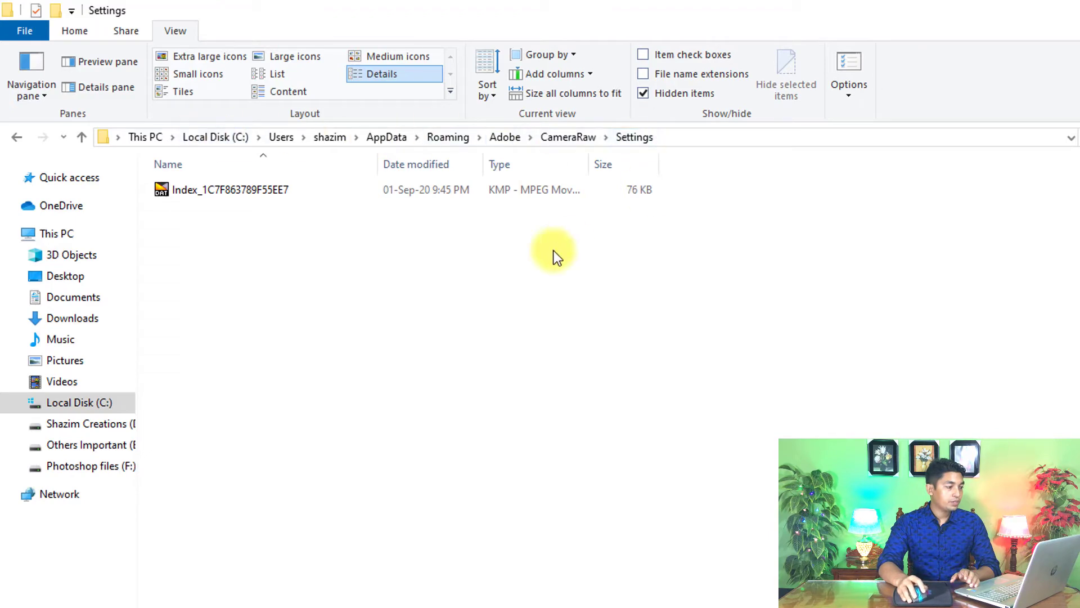
{"action": "right_click", "coordinate": [330, 273]}
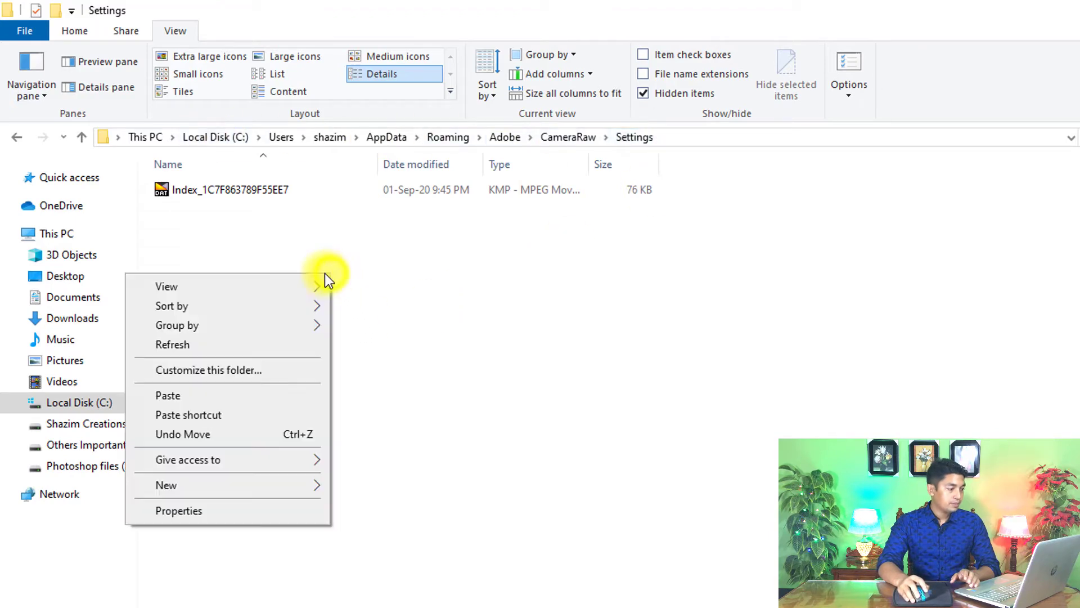
{"action": "left_click", "coordinate": [173, 394]}
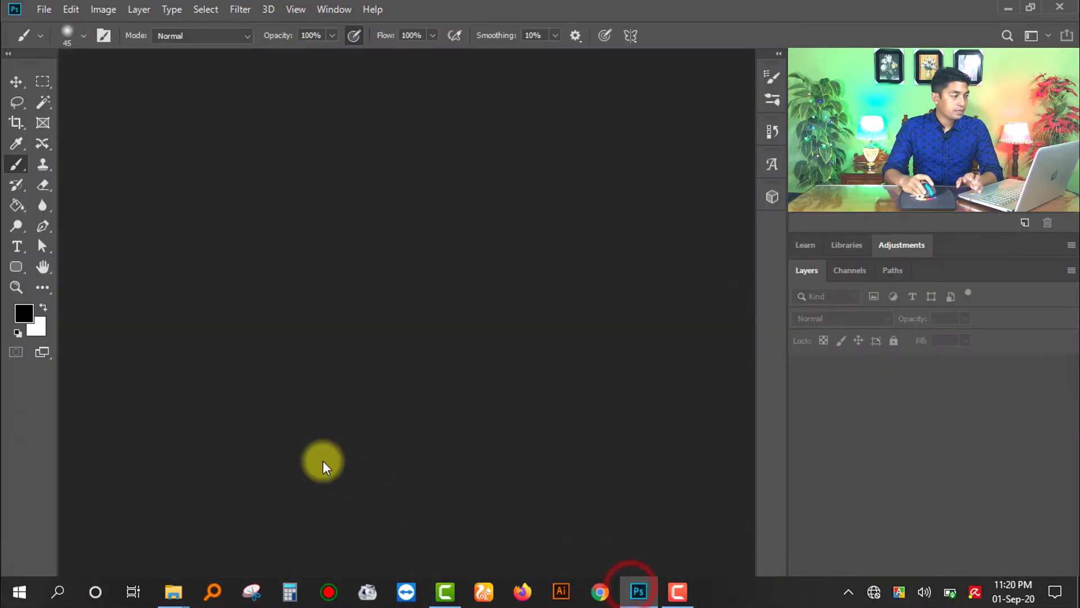
Step: Open the first wedding JPG and the Cinewedding JPG together from the presets folder
{"action": "left_click", "coordinate": [44, 9]}
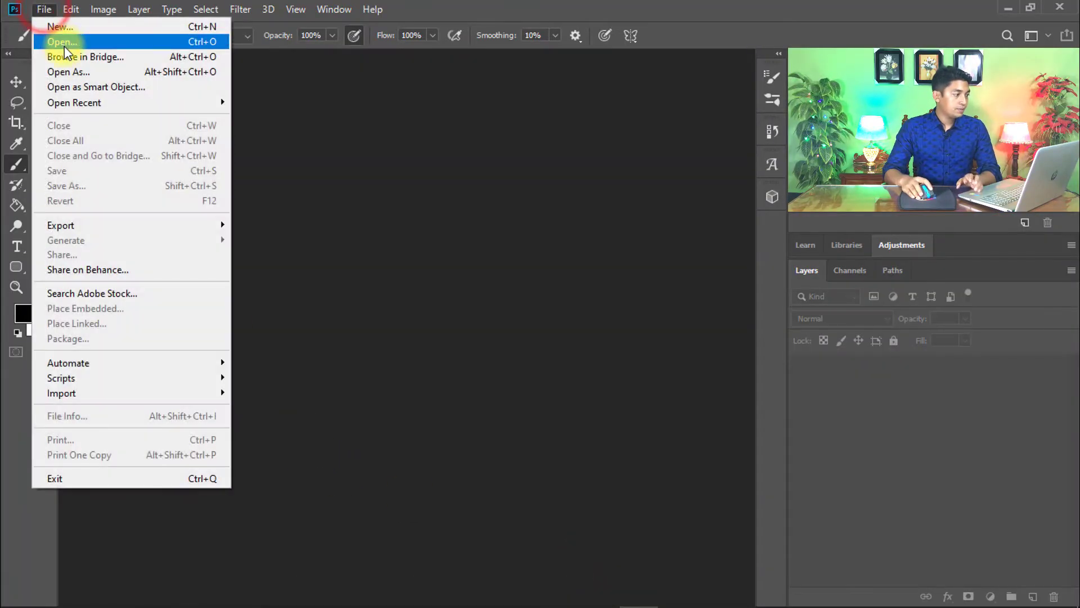
{"action": "left_click", "coordinate": [60, 41]}
{"action": "left_click", "coordinate": [194, 127]}
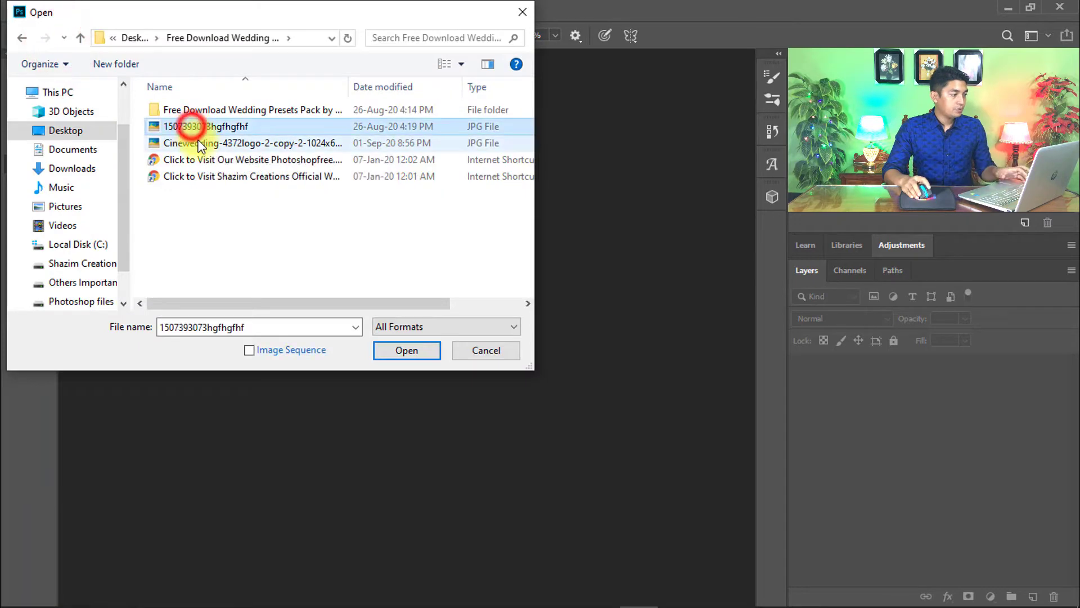
{"action": "left_click", "coordinate": [406, 349]}
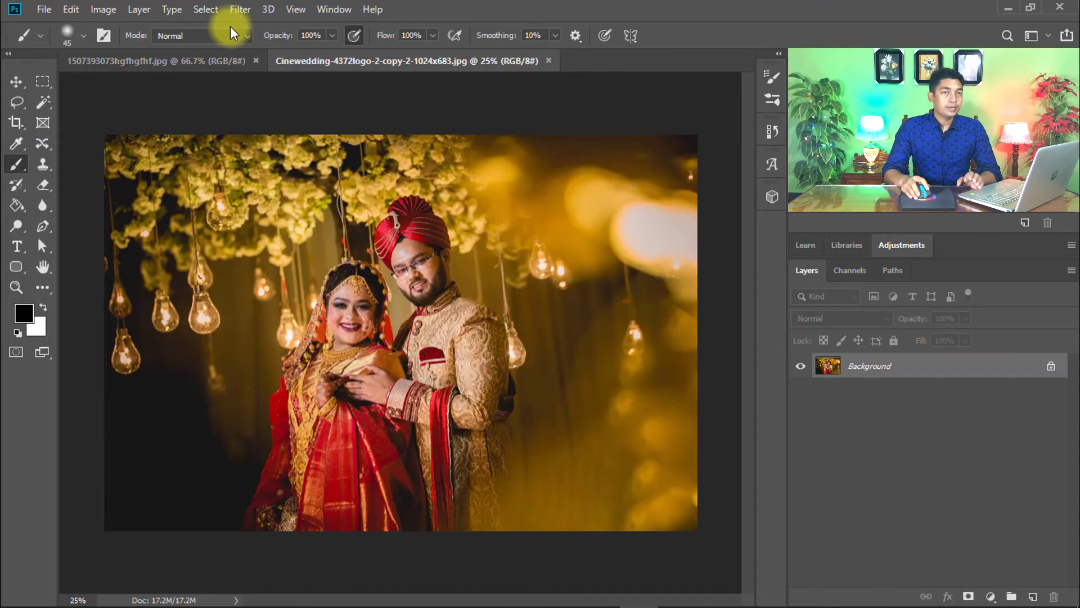
Step: Apply a Wedding-pack preset to the Cinewedding photo with Camera Raw Filter and accept it
{"action": "left_click", "coordinate": [239, 9]}
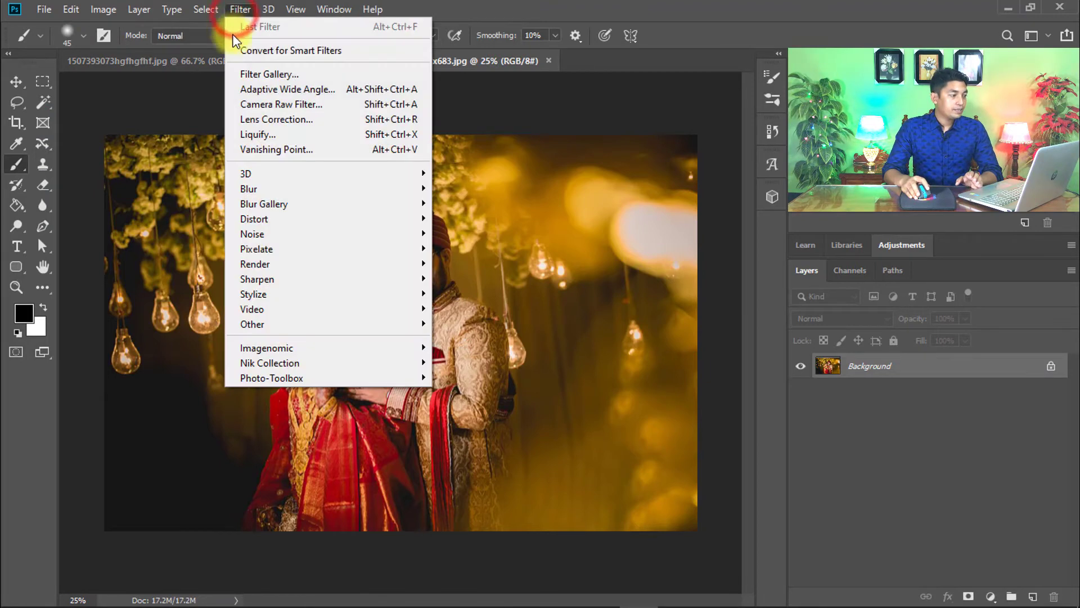
{"action": "left_click", "coordinate": [284, 105]}
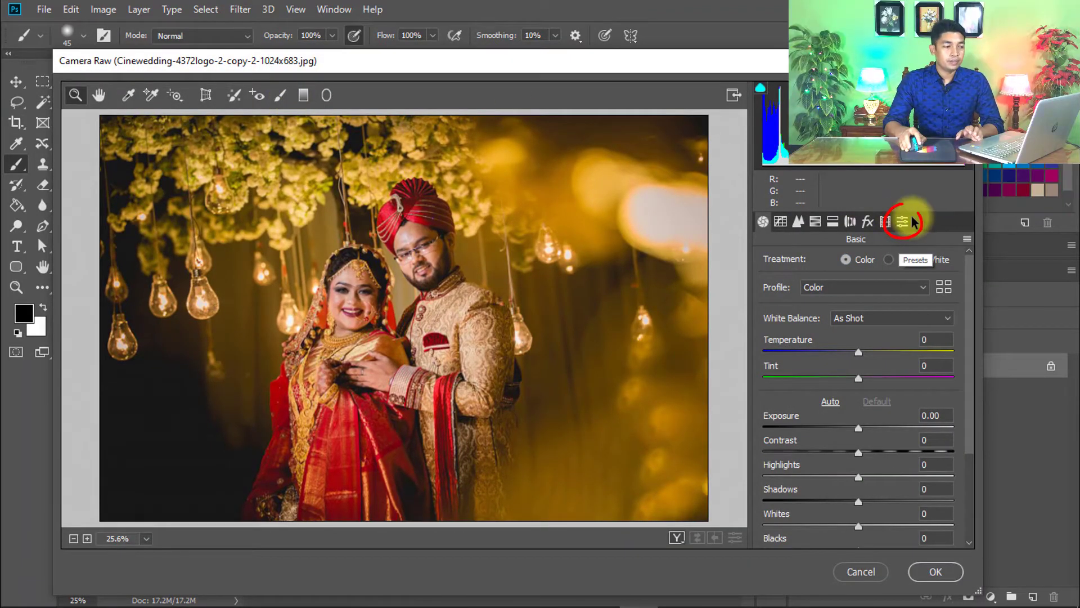
{"action": "left_click", "coordinate": [904, 223]}
{"action": "scroll", "coordinate": [885, 410], "scroll_direction": "down", "scroll_amount": 2}
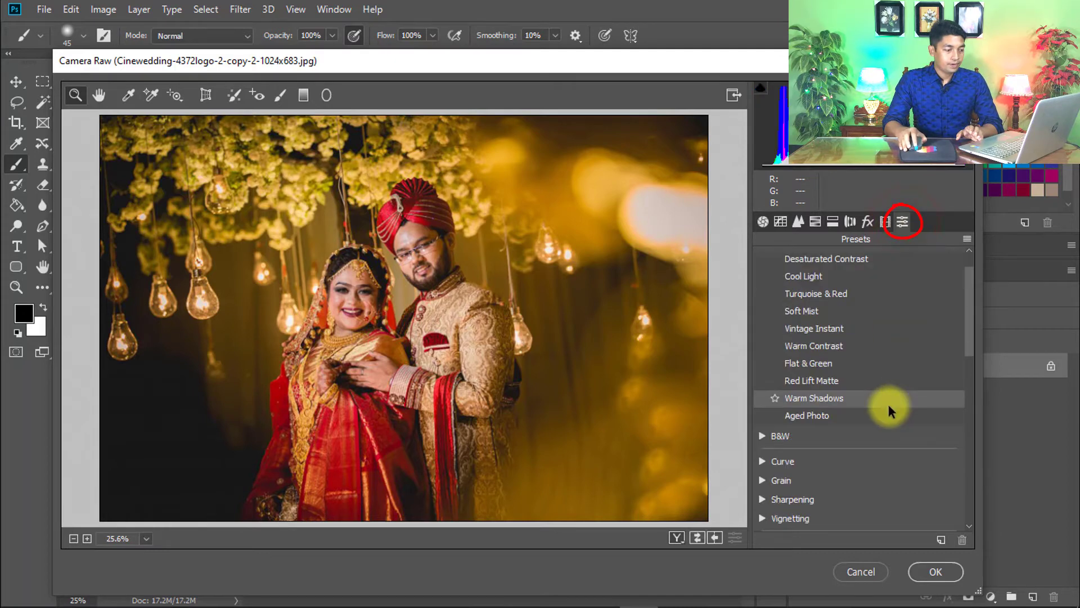
{"action": "scroll", "coordinate": [862, 410], "scroll_direction": "down", "scroll_amount": 3}
{"action": "scroll", "coordinate": [862, 410], "scroll_direction": "down", "scroll_amount": 2}
{"action": "scroll", "coordinate": [849, 387], "scroll_direction": "down", "scroll_amount": 1}
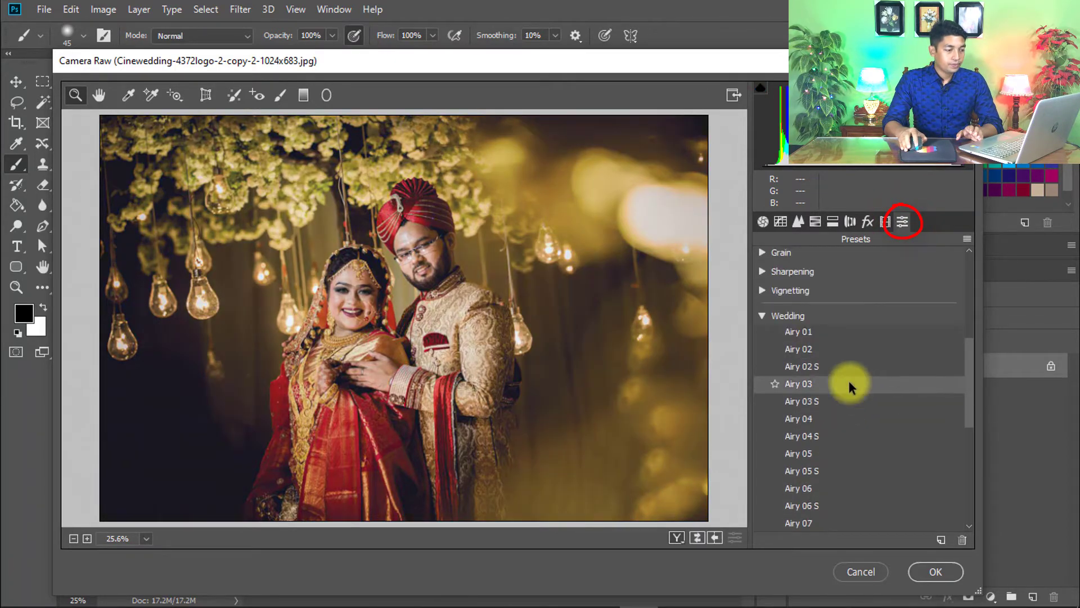
{"action": "left_click", "coordinate": [811, 334]}
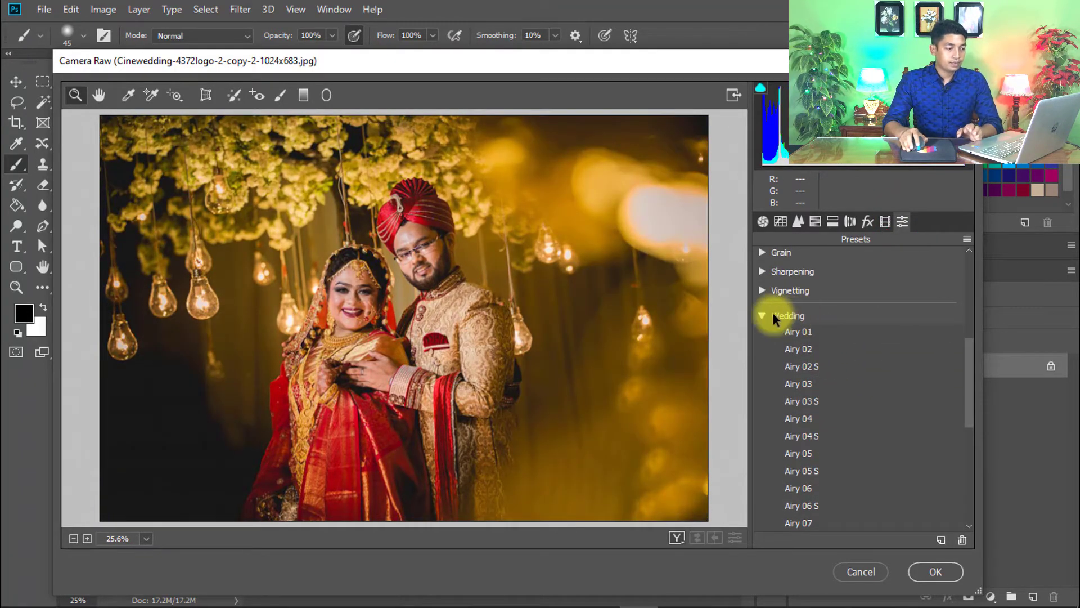
{"action": "scroll", "coordinate": [806, 319], "scroll_direction": "down", "scroll_amount": 1}
{"action": "scroll", "coordinate": [803, 318], "scroll_direction": "down", "scroll_amount": 2}
{"action": "scroll", "coordinate": [804, 319], "scroll_direction": "down", "scroll_amount": 2}
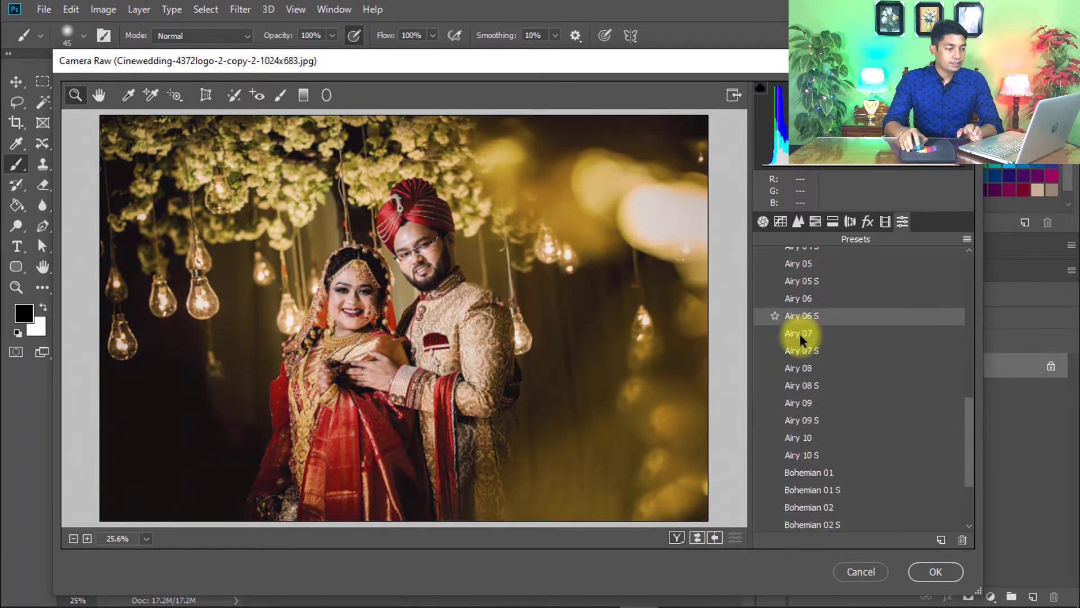
{"action": "scroll", "coordinate": [804, 338], "scroll_direction": "down", "scroll_amount": 1}
{"action": "scroll", "coordinate": [796, 397], "scroll_direction": "up", "scroll_amount": 5}
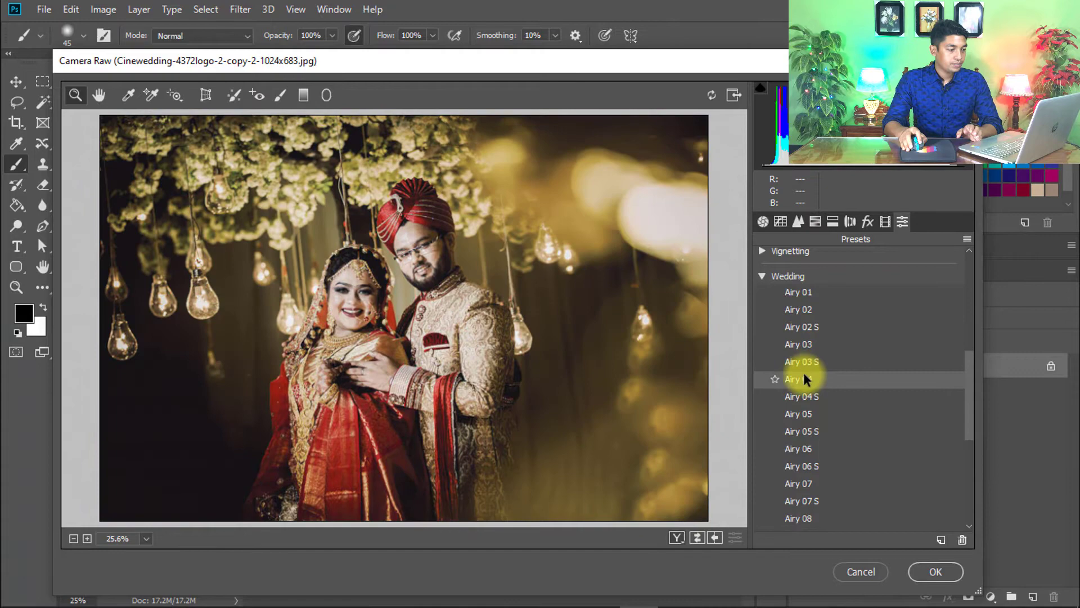
{"action": "scroll", "coordinate": [806, 371], "scroll_direction": "up", "scroll_amount": 1}
{"action": "scroll", "coordinate": [816, 405], "scroll_direction": "down", "scroll_amount": 2}
{"action": "scroll", "coordinate": [816, 411], "scroll_direction": "down", "scroll_amount": 1}
{"action": "scroll", "coordinate": [815, 411], "scroll_direction": "down", "scroll_amount": 2}
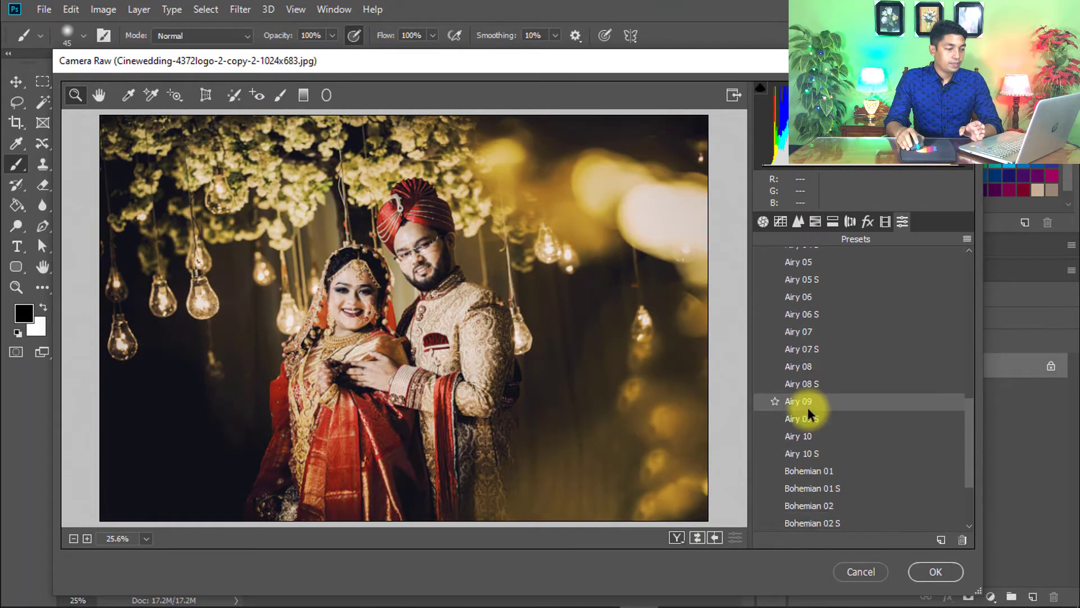
{"action": "scroll", "coordinate": [807, 426], "scroll_direction": "down", "scroll_amount": 1}
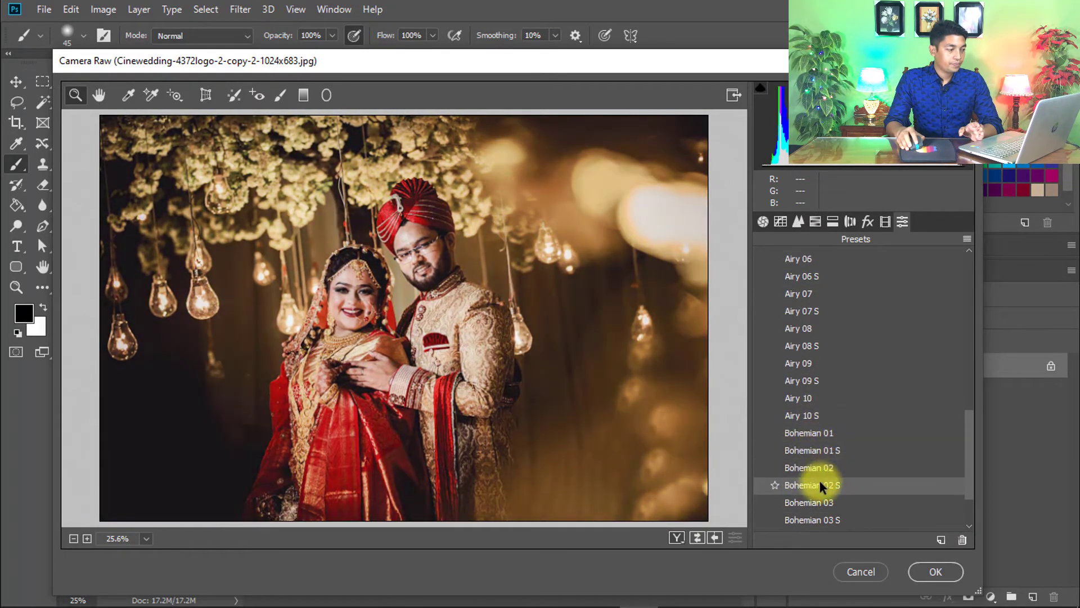
{"action": "scroll", "coordinate": [835, 512], "scroll_direction": "down", "scroll_amount": 2}
{"action": "left_click", "coordinate": [941, 571]}
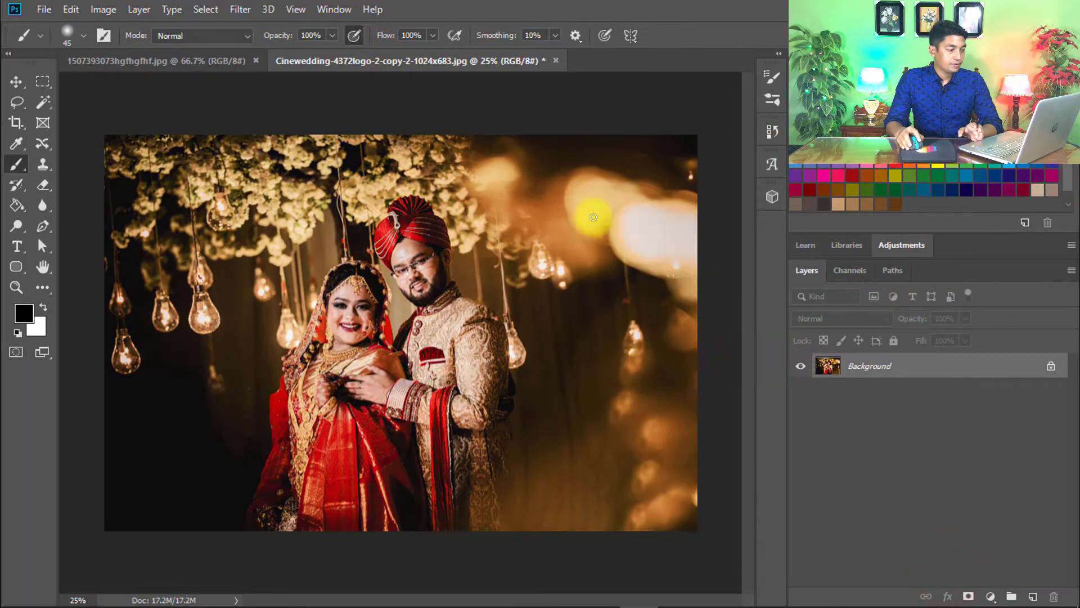
Step: On the bride-and-groom photo, try Camera Raw presets Bohemian 04 S, then Airy 10 S
{"action": "left_click", "coordinate": [206, 61]}
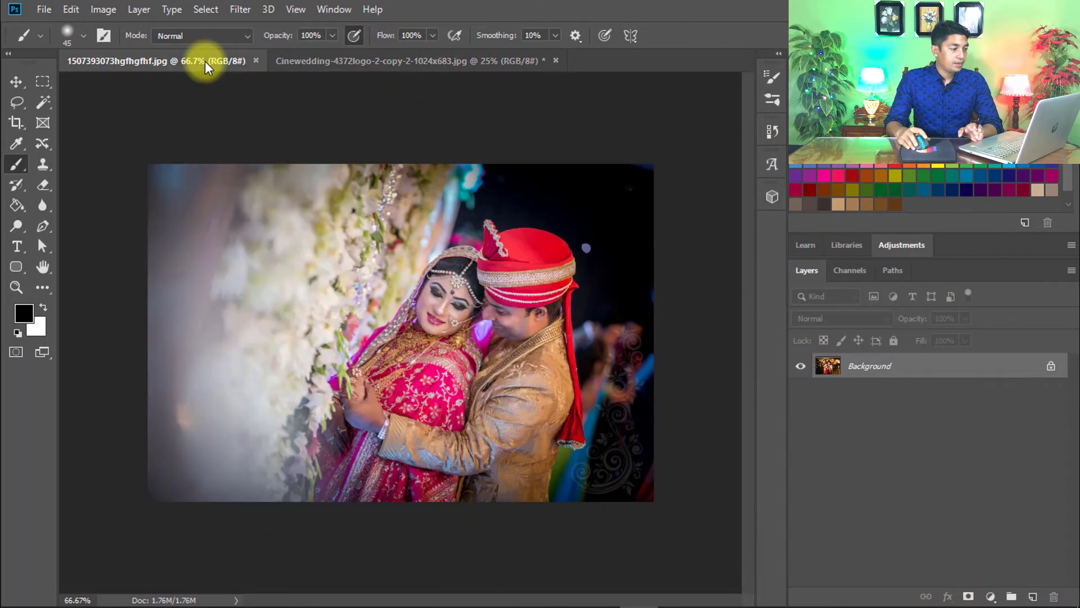
{"action": "left_click", "coordinate": [240, 10]}
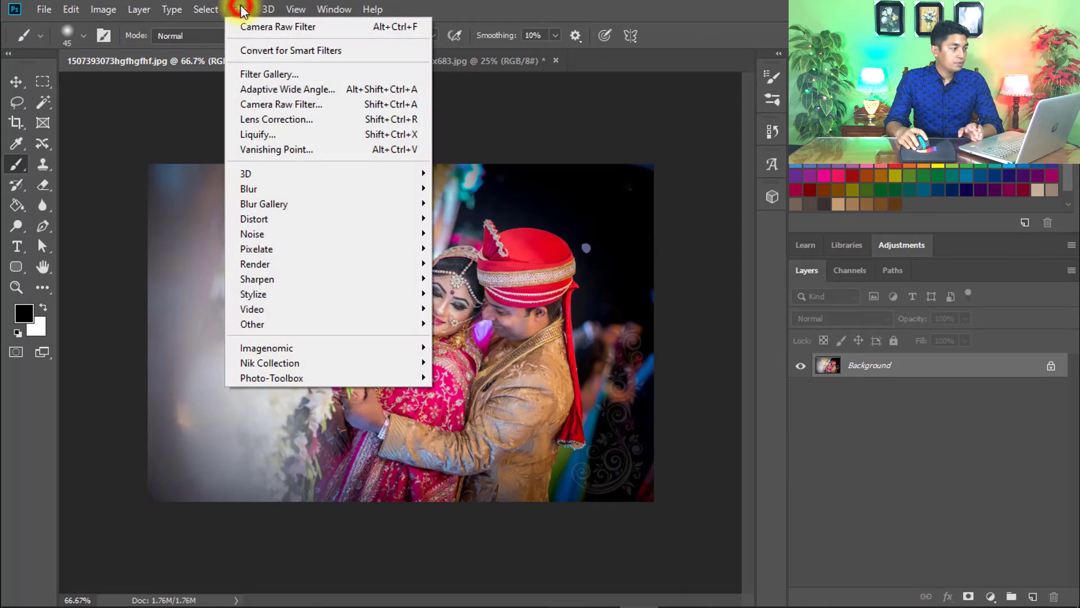
{"action": "left_click", "coordinate": [294, 104]}
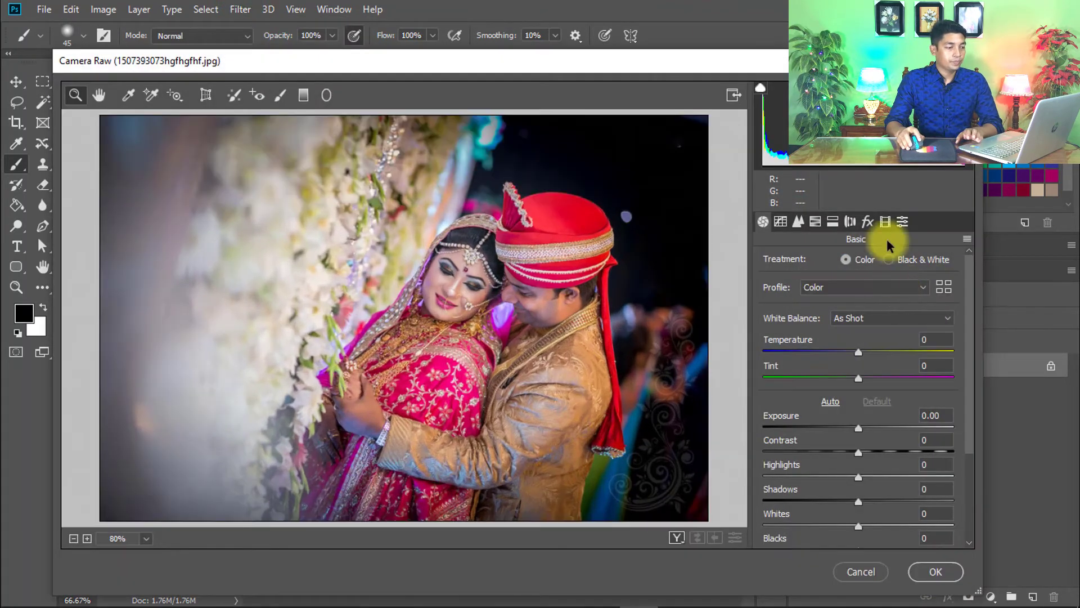
{"action": "left_click", "coordinate": [903, 222]}
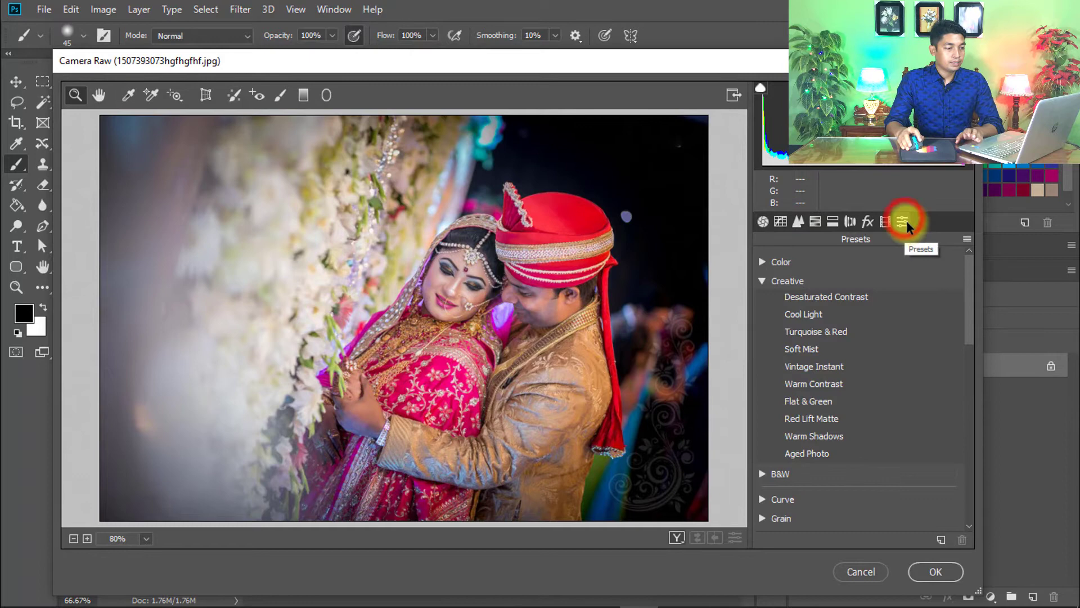
{"action": "scroll", "coordinate": [904, 417], "scroll_direction": "down", "scroll_amount": 10}
{"action": "scroll", "coordinate": [878, 385], "scroll_direction": "down", "scroll_amount": 1}
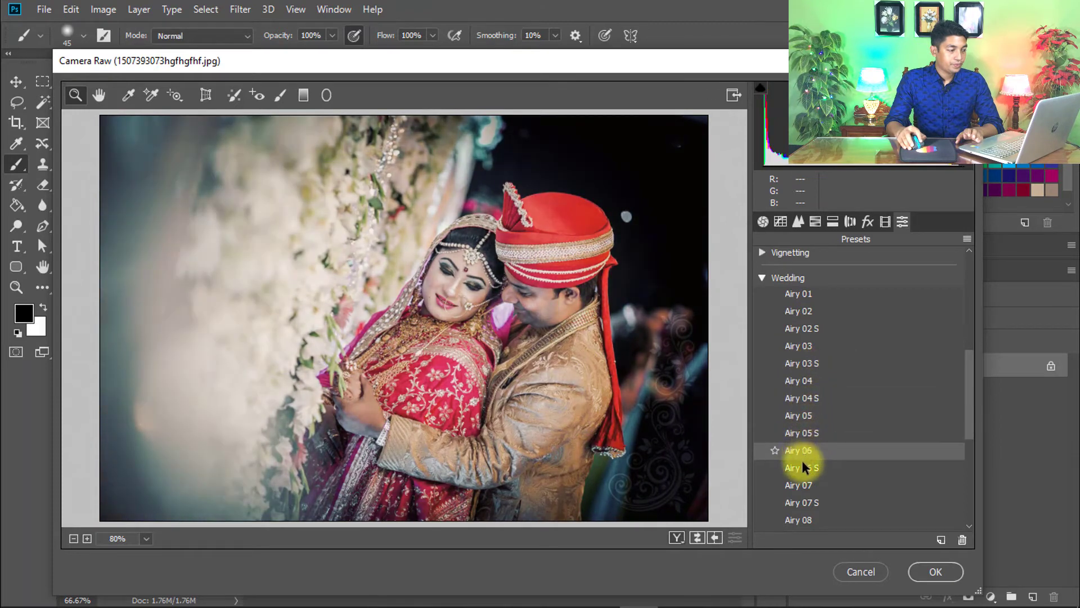
{"action": "scroll", "coordinate": [803, 460], "scroll_direction": "down", "scroll_amount": 5}
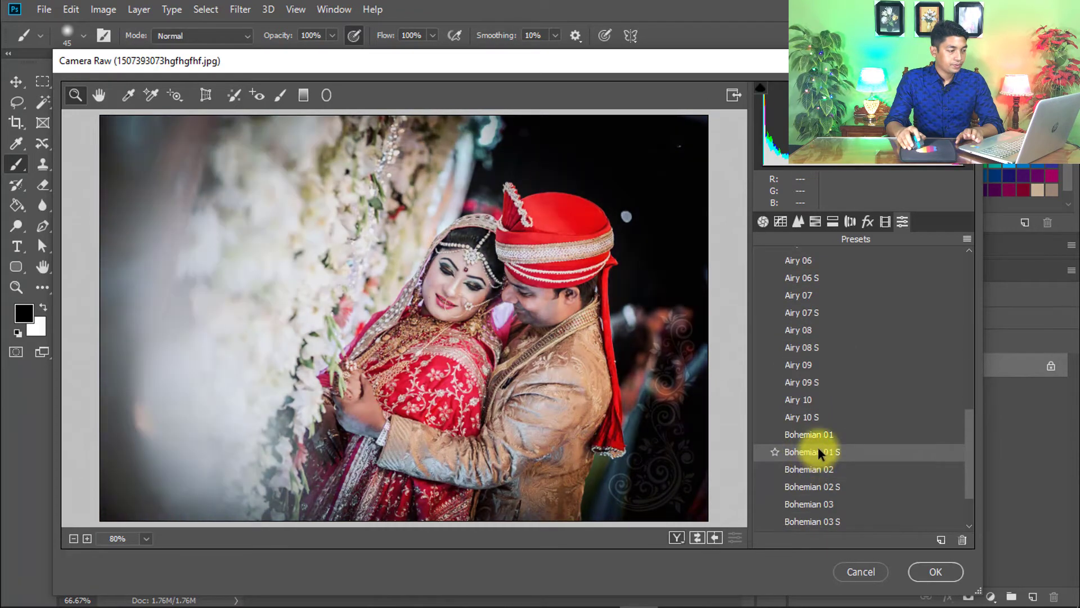
{"action": "scroll", "coordinate": [812, 473], "scroll_direction": "down", "scroll_amount": 3}
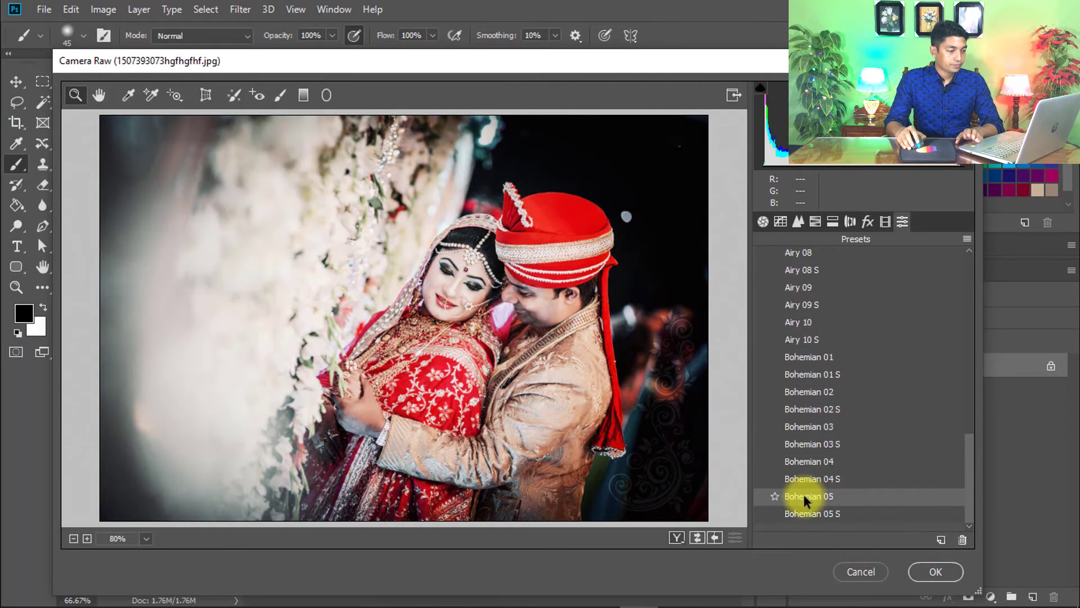
{"action": "left_click", "coordinate": [806, 479]}
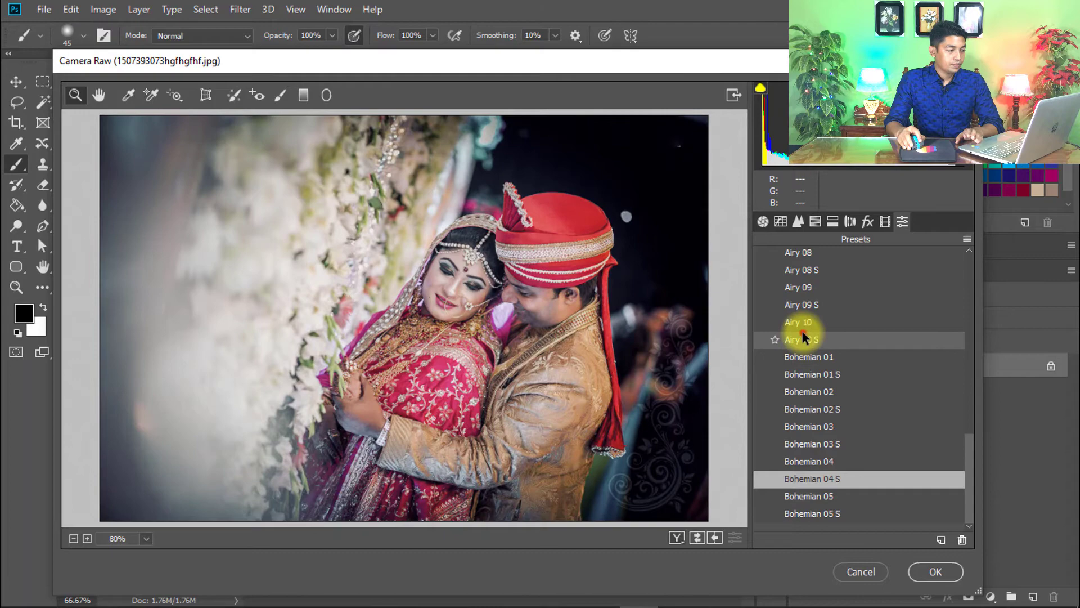
{"action": "left_click", "coordinate": [803, 338]}
Step: Commit the Camera Raw edit, close all documents, and open the new wedding photos
{"action": "left_click", "coordinate": [934, 570]}
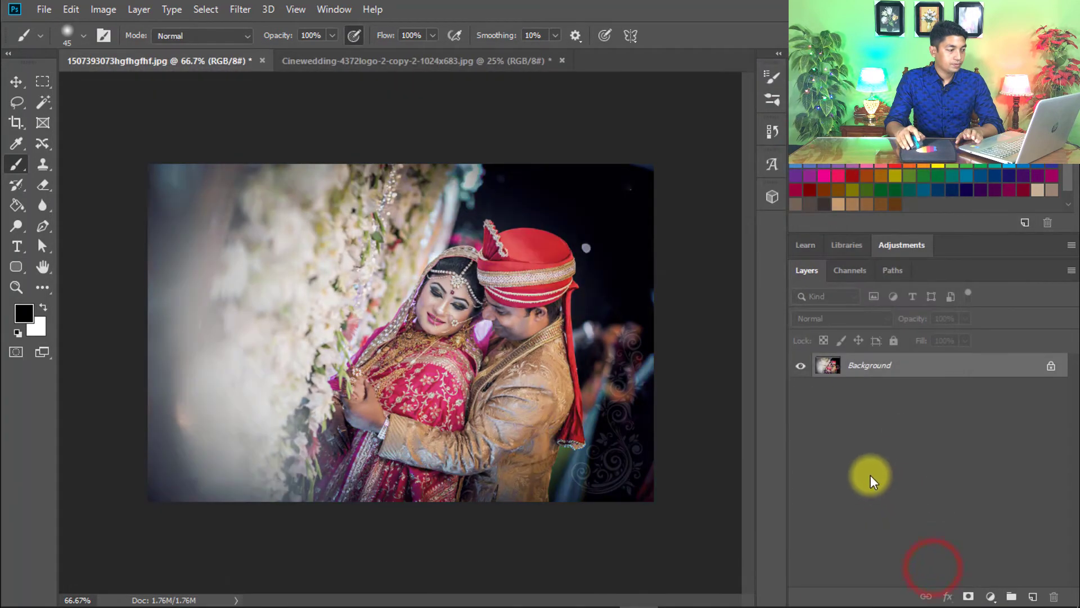
{"action": "key", "text": "ctrl+alt+w"}
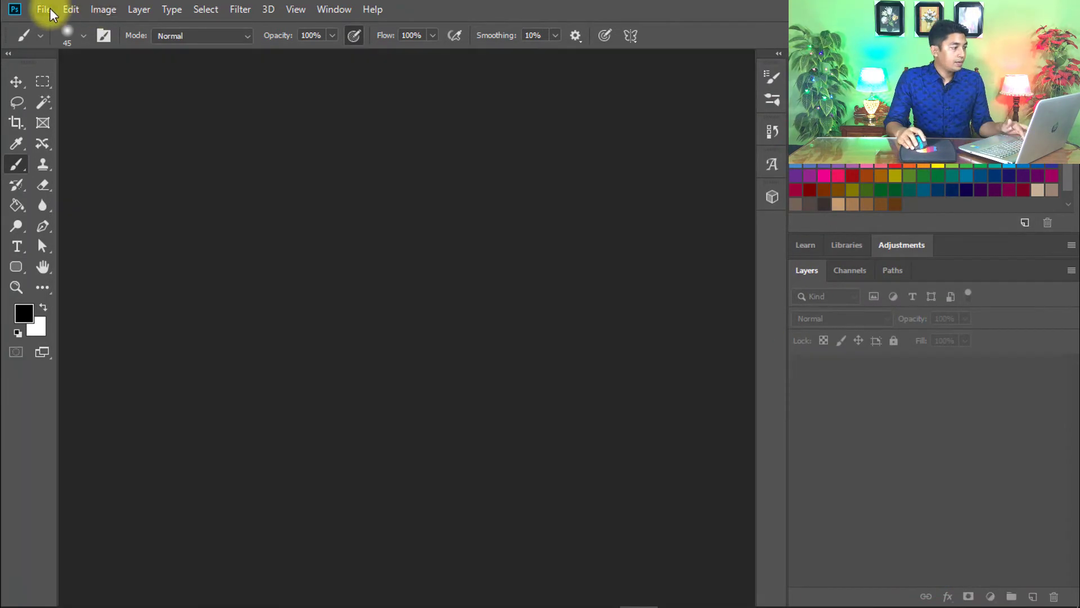
{"action": "left_click", "coordinate": [43, 10]}
{"action": "left_click", "coordinate": [68, 41]}
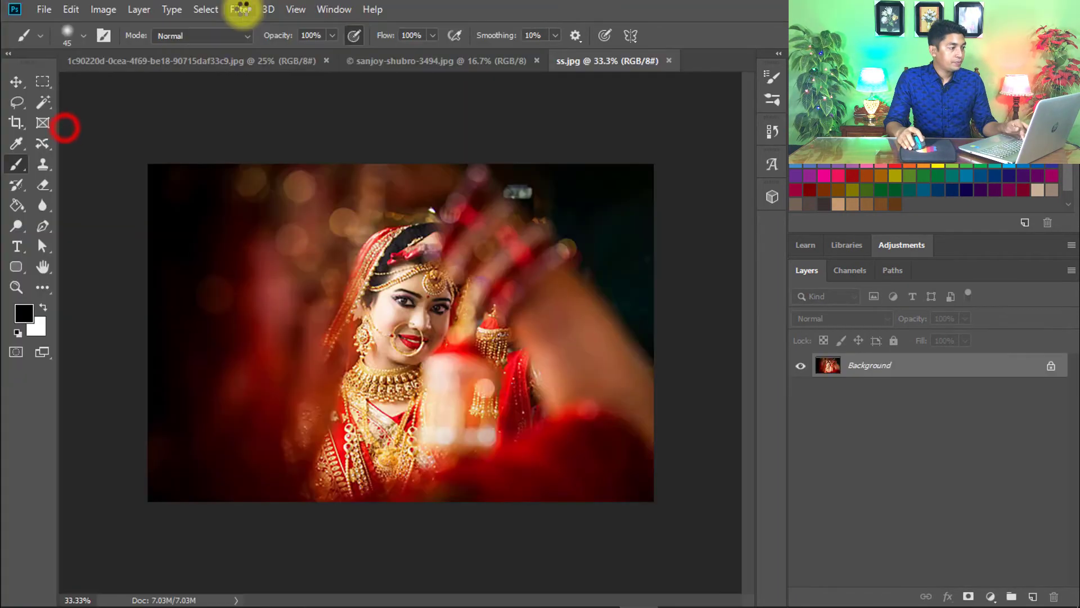
Step: Give ss.jpg the Wedding pack's Bohemian 02 S preset via Camera Raw Filter
{"action": "left_click", "coordinate": [243, 10]}
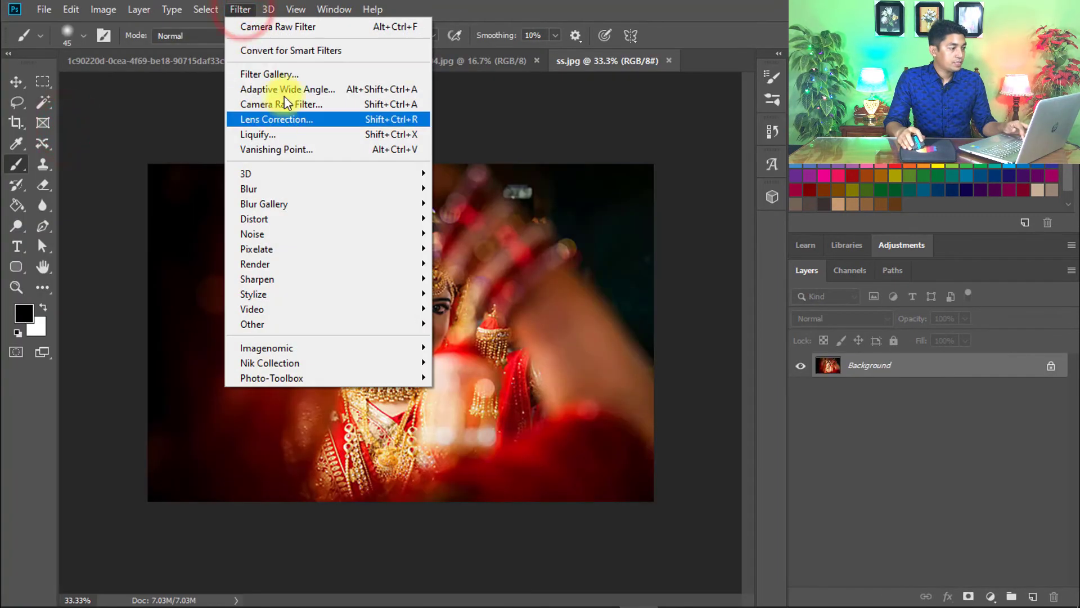
{"action": "left_click", "coordinate": [288, 103]}
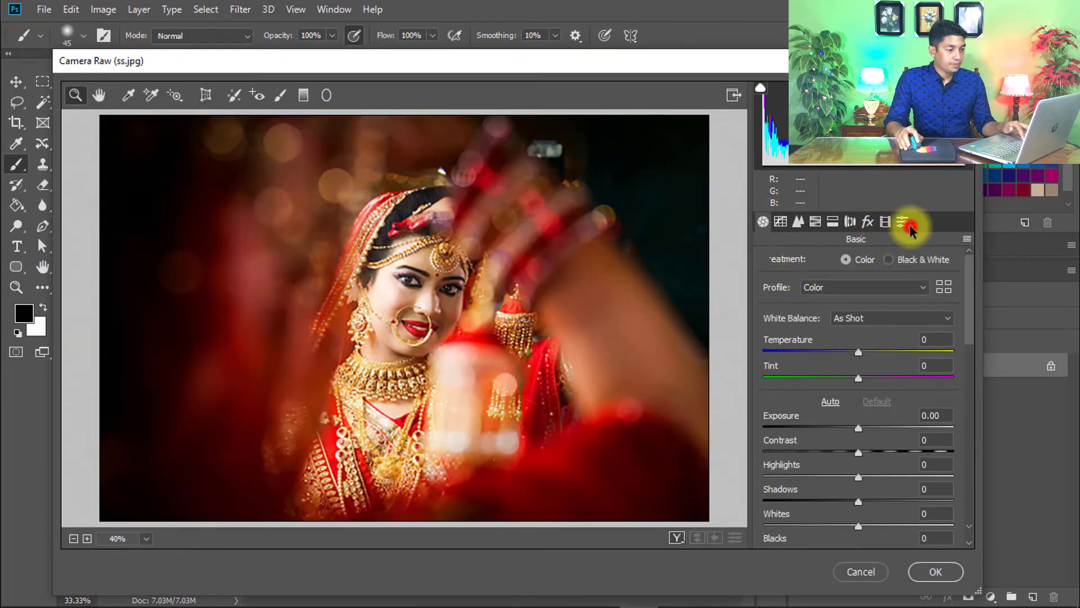
{"action": "left_click", "coordinate": [903, 221]}
{"action": "scroll", "coordinate": [853, 484], "scroll_direction": "down", "scroll_amount": 5}
{"action": "left_click", "coordinate": [839, 467]}
{"action": "scroll", "coordinate": [817, 388], "scroll_direction": "down", "scroll_amount": 3}
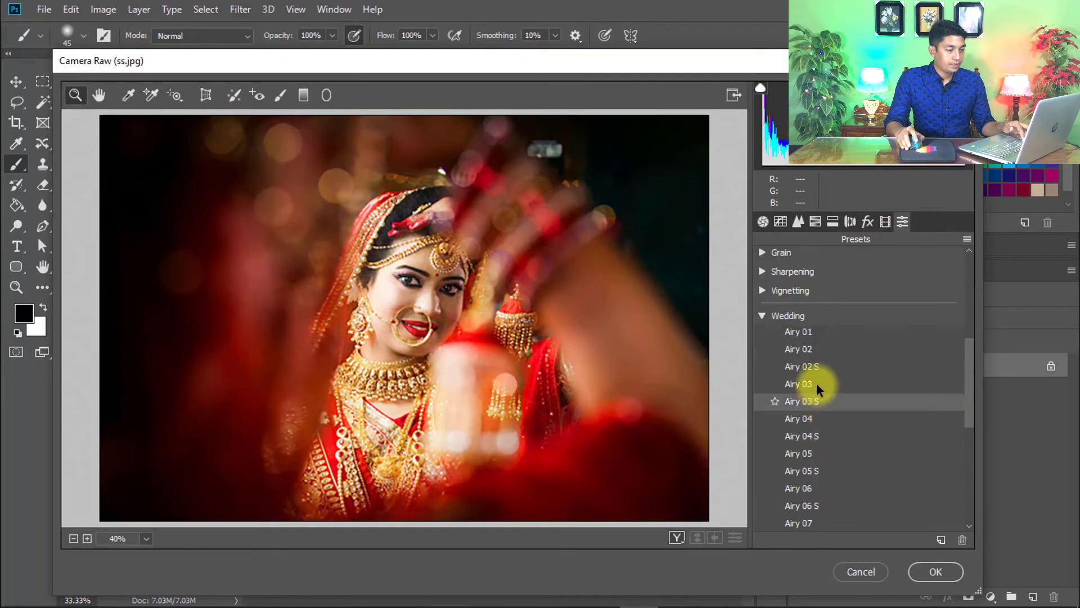
{"action": "scroll", "coordinate": [817, 389], "scroll_direction": "down", "scroll_amount": 3}
{"action": "scroll", "coordinate": [810, 334], "scroll_direction": "up", "scroll_amount": 2}
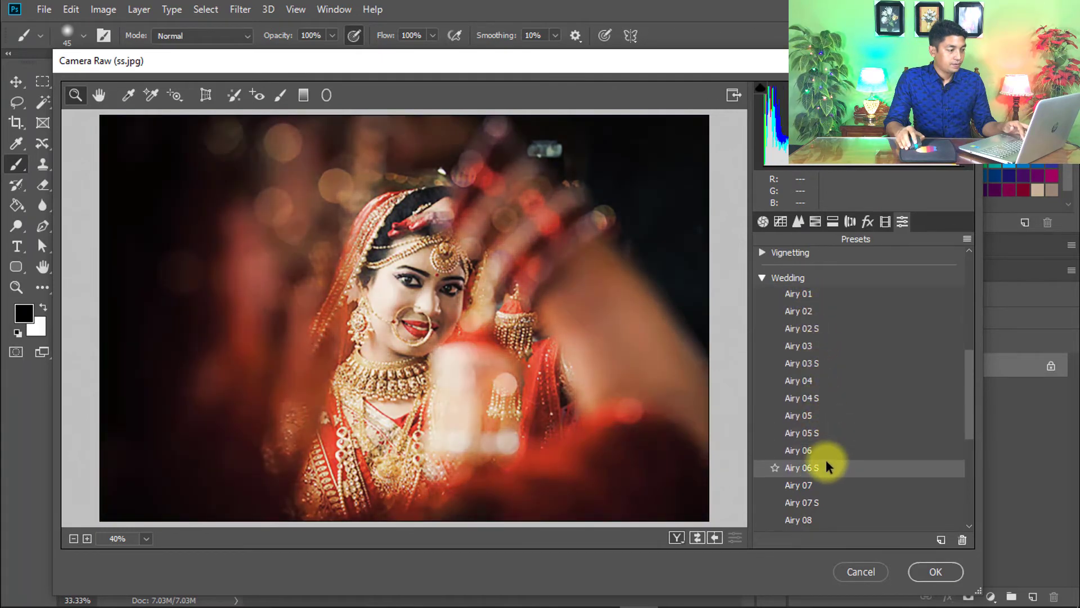
{"action": "scroll", "coordinate": [827, 464], "scroll_direction": "down", "scroll_amount": 3}
{"action": "scroll", "coordinate": [834, 431], "scroll_direction": "down", "scroll_amount": 4}
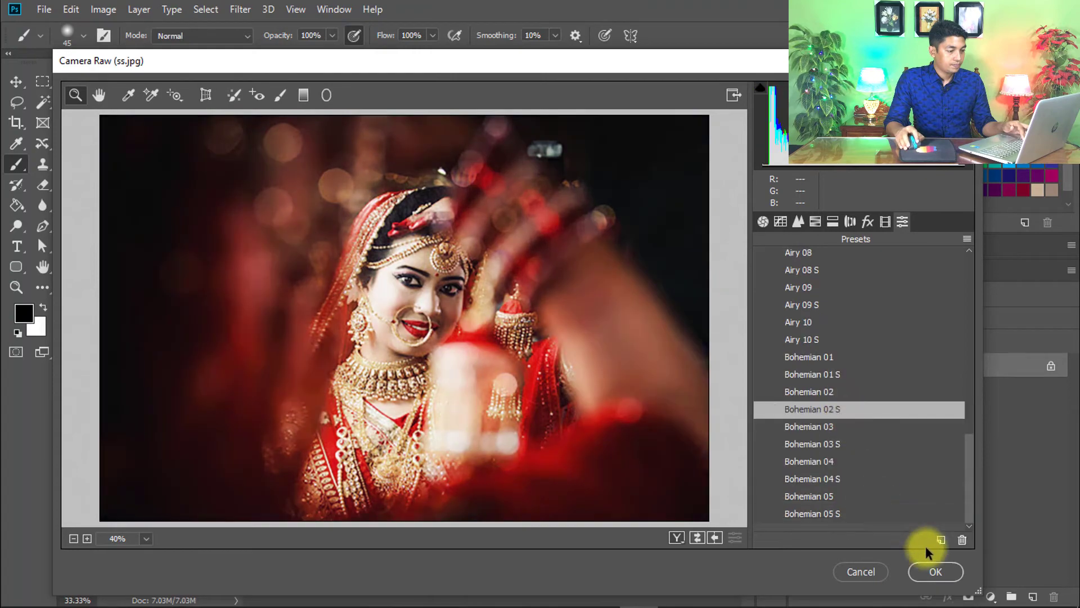
{"action": "left_click", "coordinate": [934, 571]}
{"action": "left_click", "coordinate": [421, 64]}
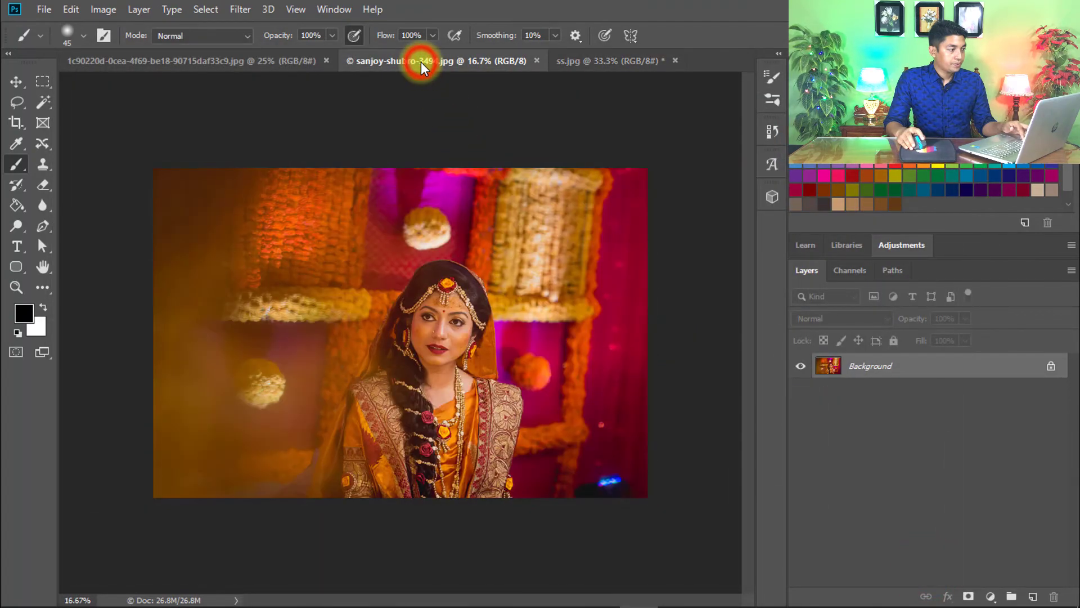
{"action": "left_click", "coordinate": [237, 14]}
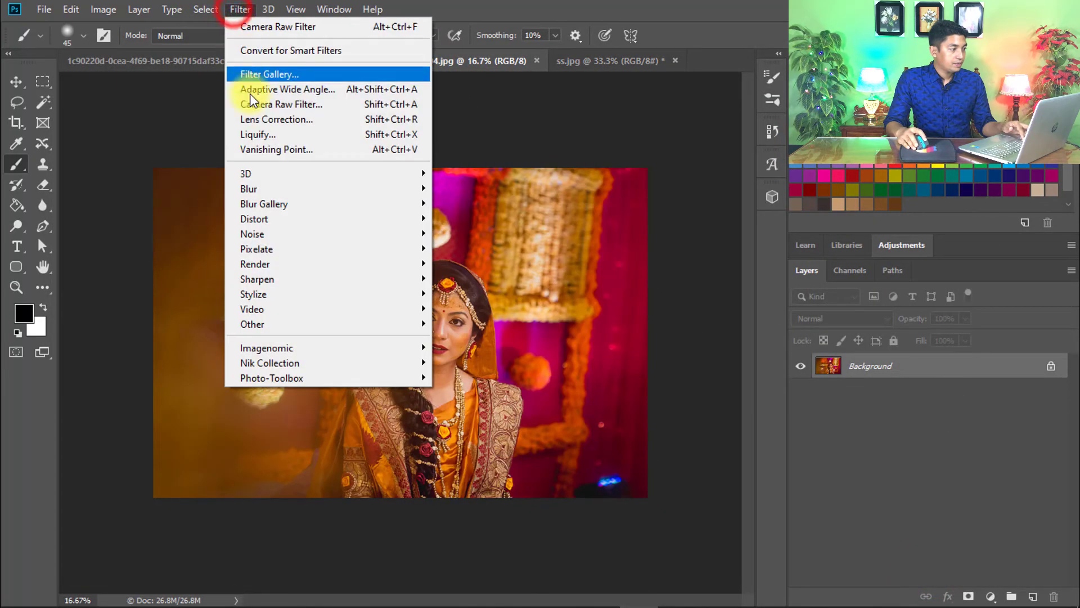
{"action": "left_click", "coordinate": [257, 107]}
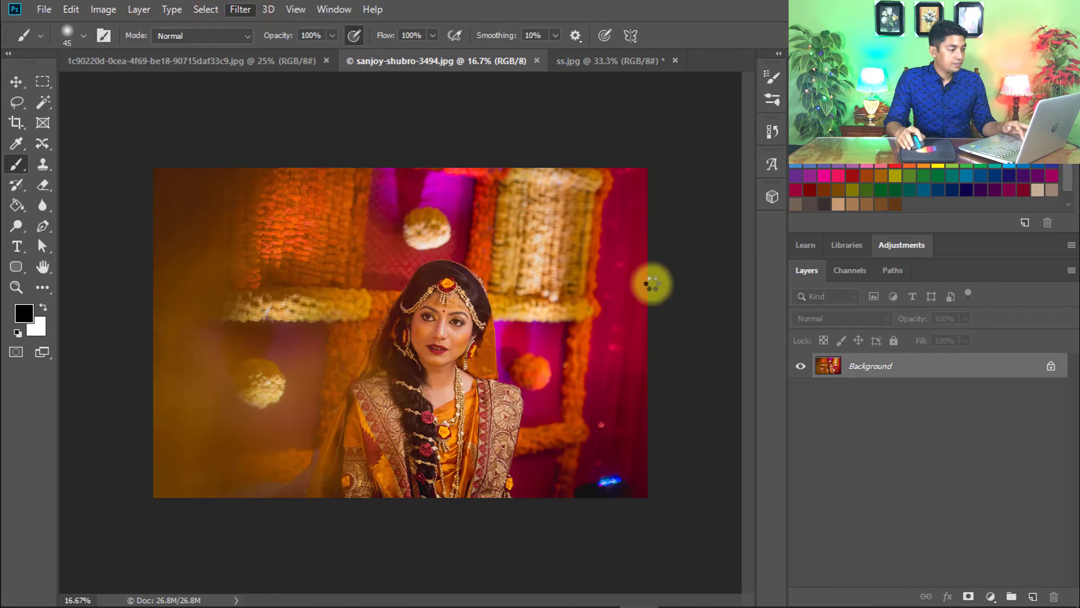
{"action": "left_click", "coordinate": [901, 223]}
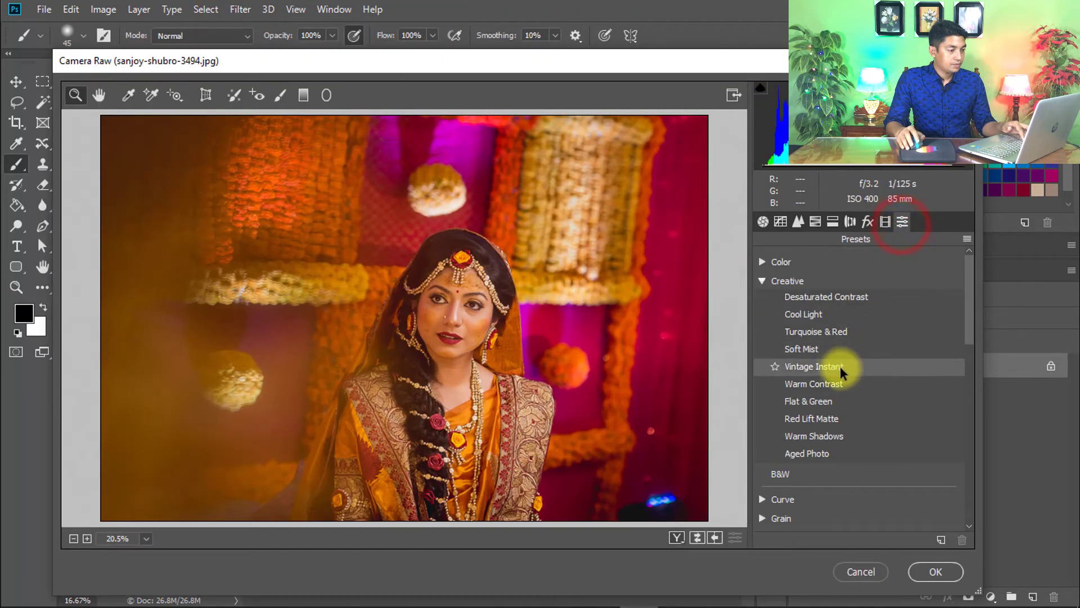
{"action": "scroll", "coordinate": [833, 380], "scroll_direction": "down", "scroll_amount": 5}
{"action": "scroll", "coordinate": [828, 390], "scroll_direction": "down", "scroll_amount": 5}
{"action": "scroll", "coordinate": [823, 401], "scroll_direction": "down", "scroll_amount": 1}
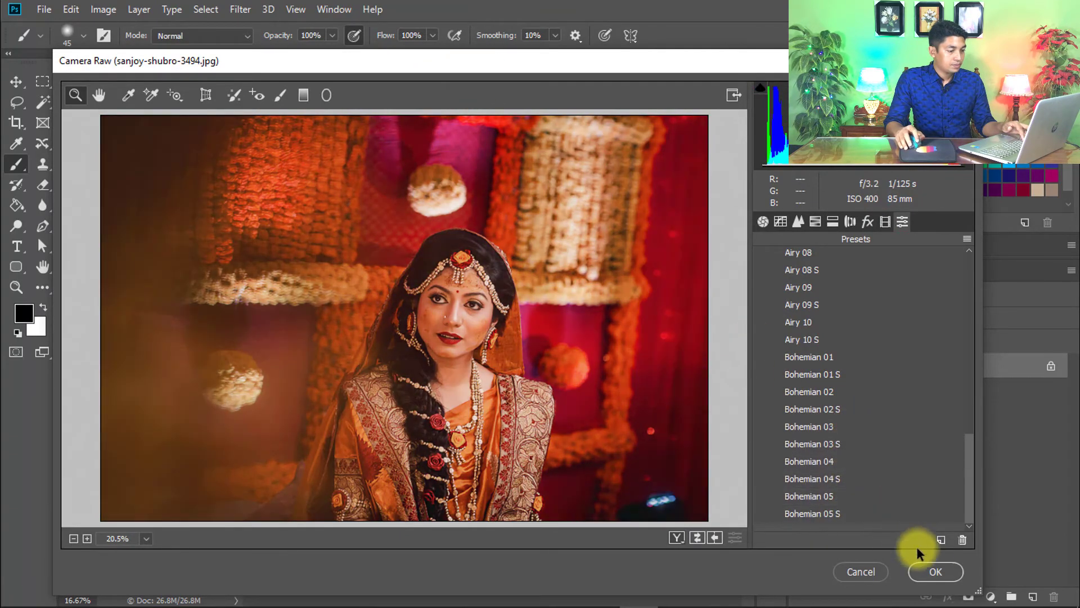
{"action": "left_click", "coordinate": [873, 573]}
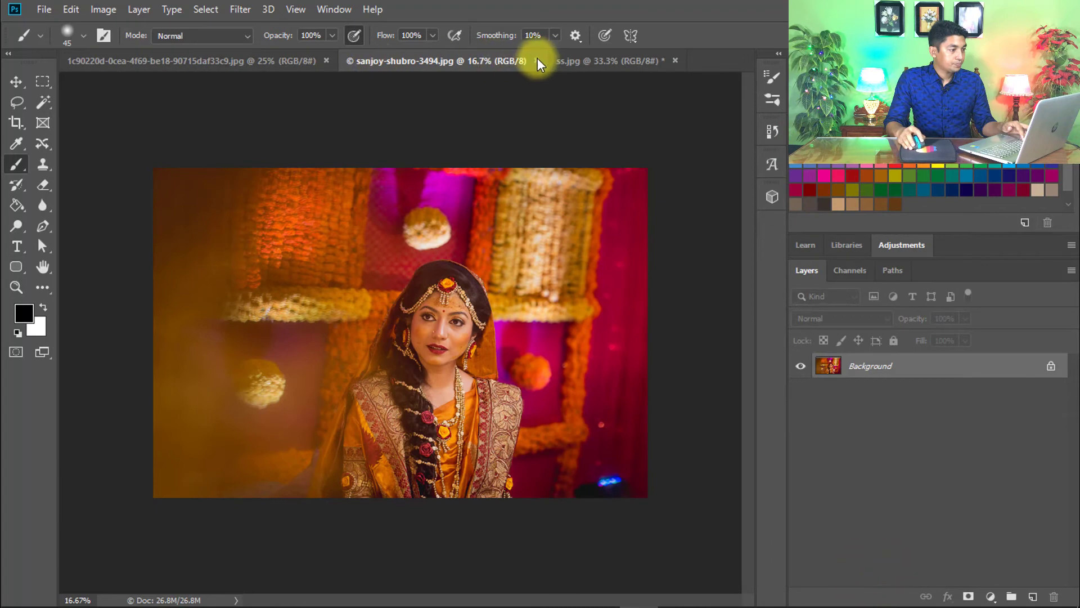
{"action": "left_click", "coordinate": [537, 61]}
{"action": "left_click", "coordinate": [268, 61]}
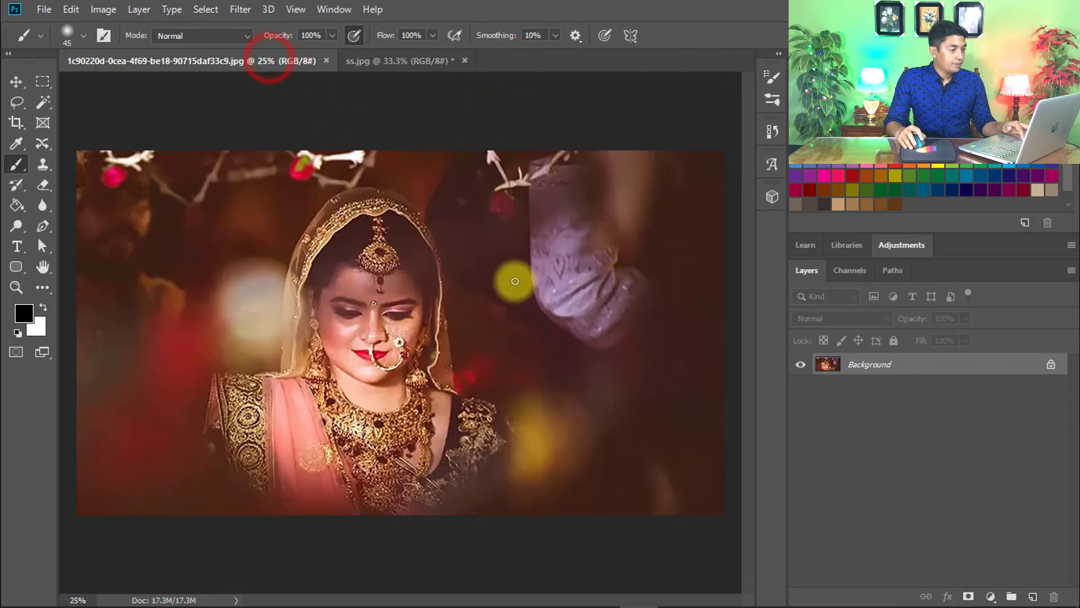
{"action": "left_click", "coordinate": [241, 10]}
{"action": "left_click", "coordinate": [284, 106]}
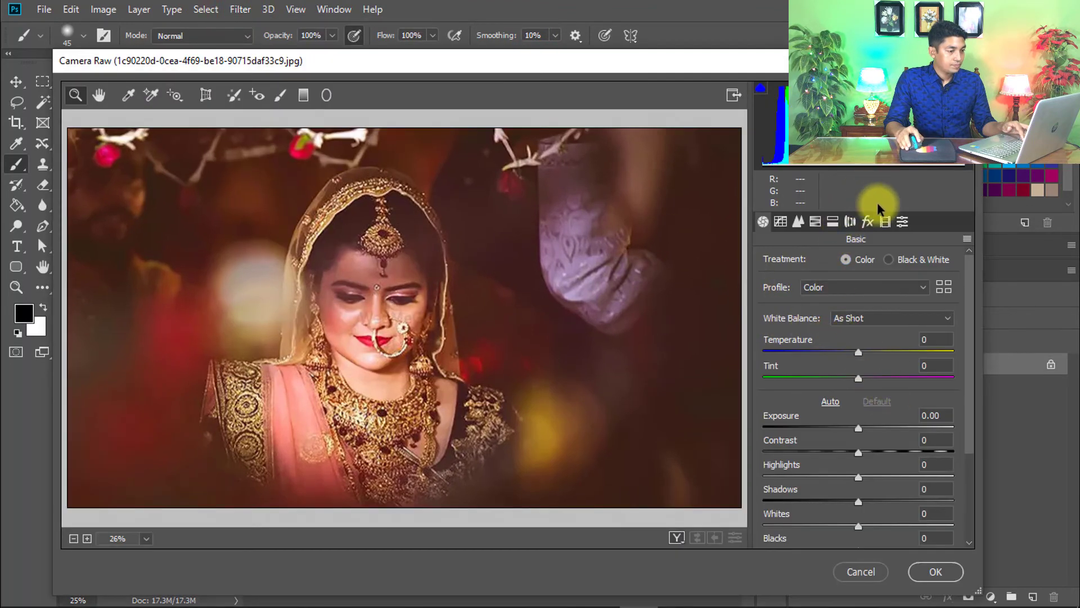
{"action": "left_click", "coordinate": [902, 223]}
{"action": "scroll", "coordinate": [844, 362], "scroll_direction": "down", "scroll_amount": 5}
{"action": "scroll", "coordinate": [825, 340], "scroll_direction": "down", "scroll_amount": 3}
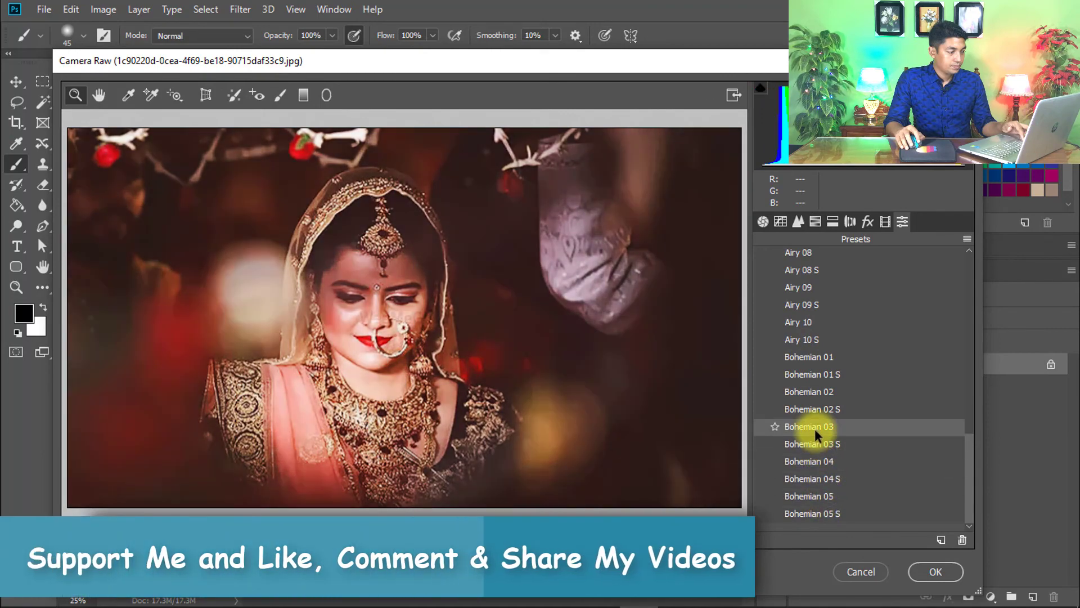
{"action": "left_click", "coordinate": [834, 341]}
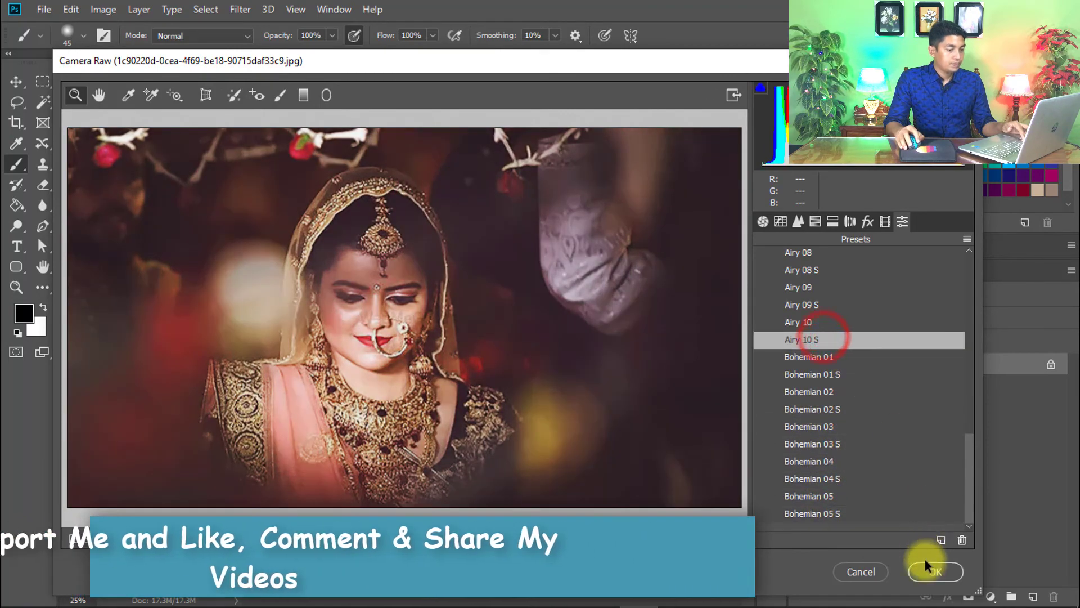